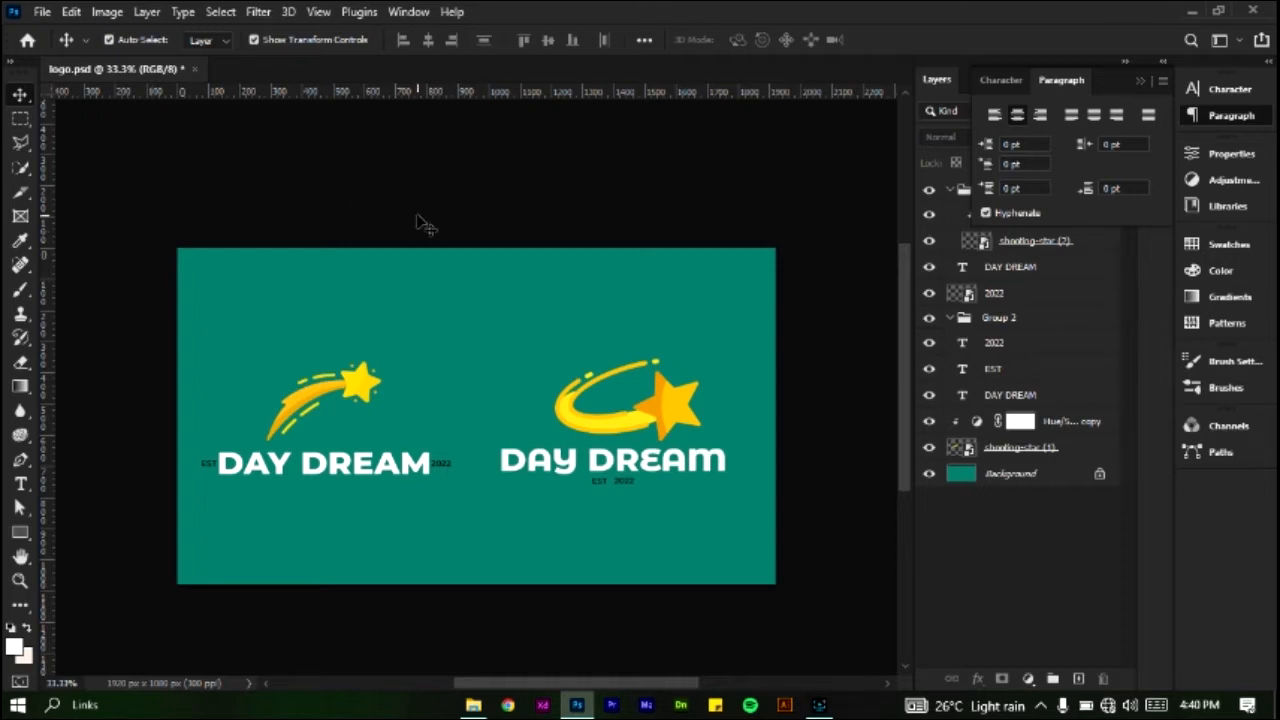
Step: Collapse the paragraph settings covering the layer list and hide the green Background layer
{"action": "left_click", "coordinate": [1138, 86]}
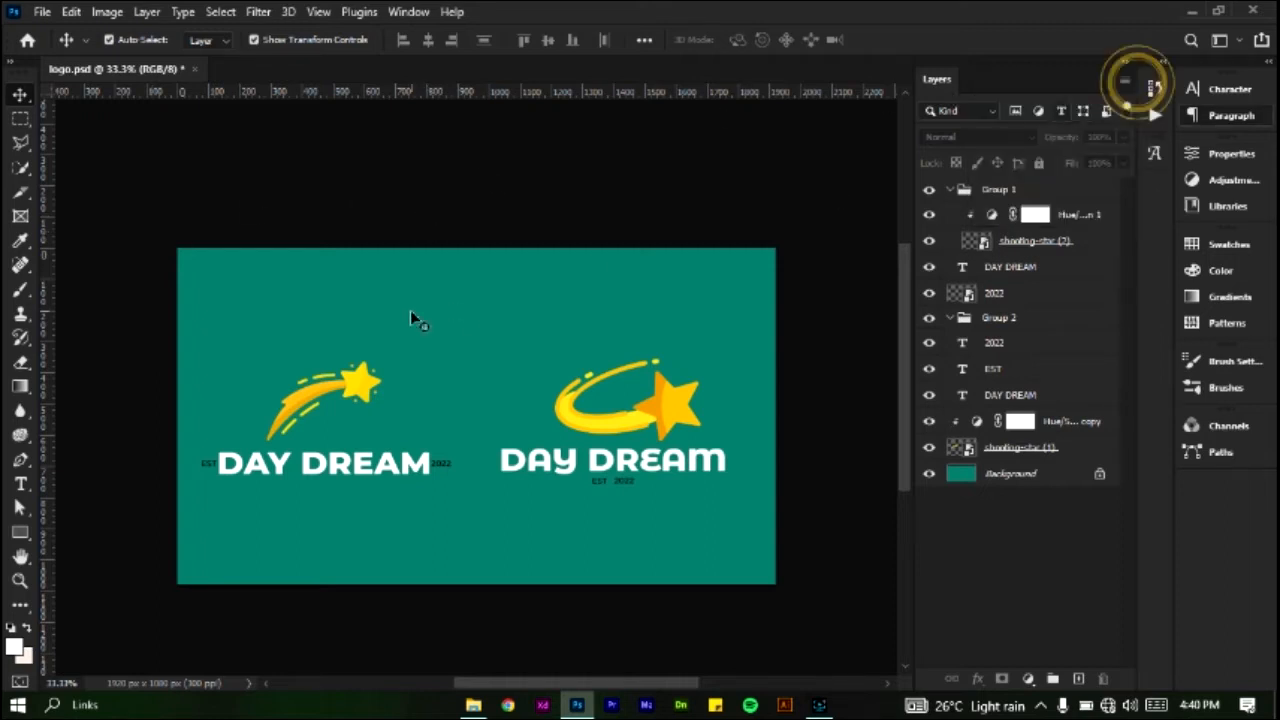
{"action": "left_click", "coordinate": [929, 474]}
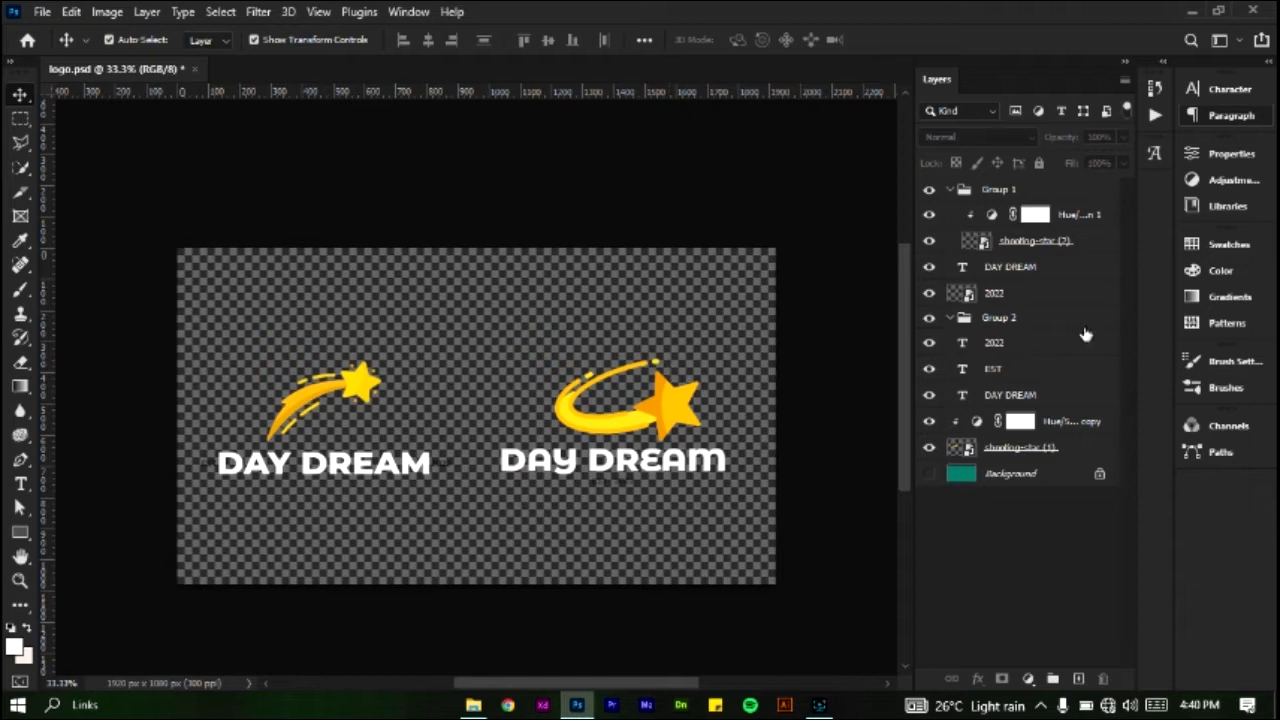
Step: Ungroup Group 2, regroup all the left logo's layers from 2022 down to shooting-star (1), and check the new group by toggling its visibility
{"action": "left_click", "coordinate": [982, 327]}
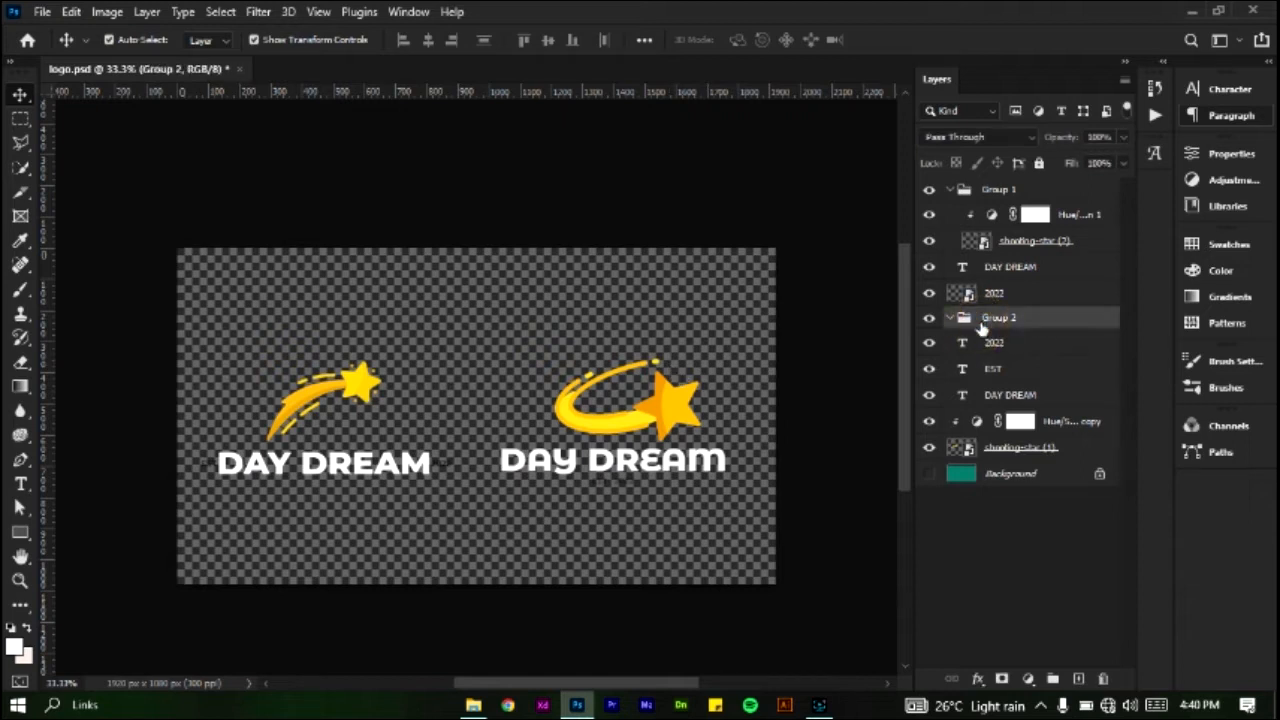
{"action": "left_click", "coordinate": [952, 320]}
{"action": "left_click", "coordinate": [952, 320]}
{"action": "key", "text": "ctrl+shift+g"}
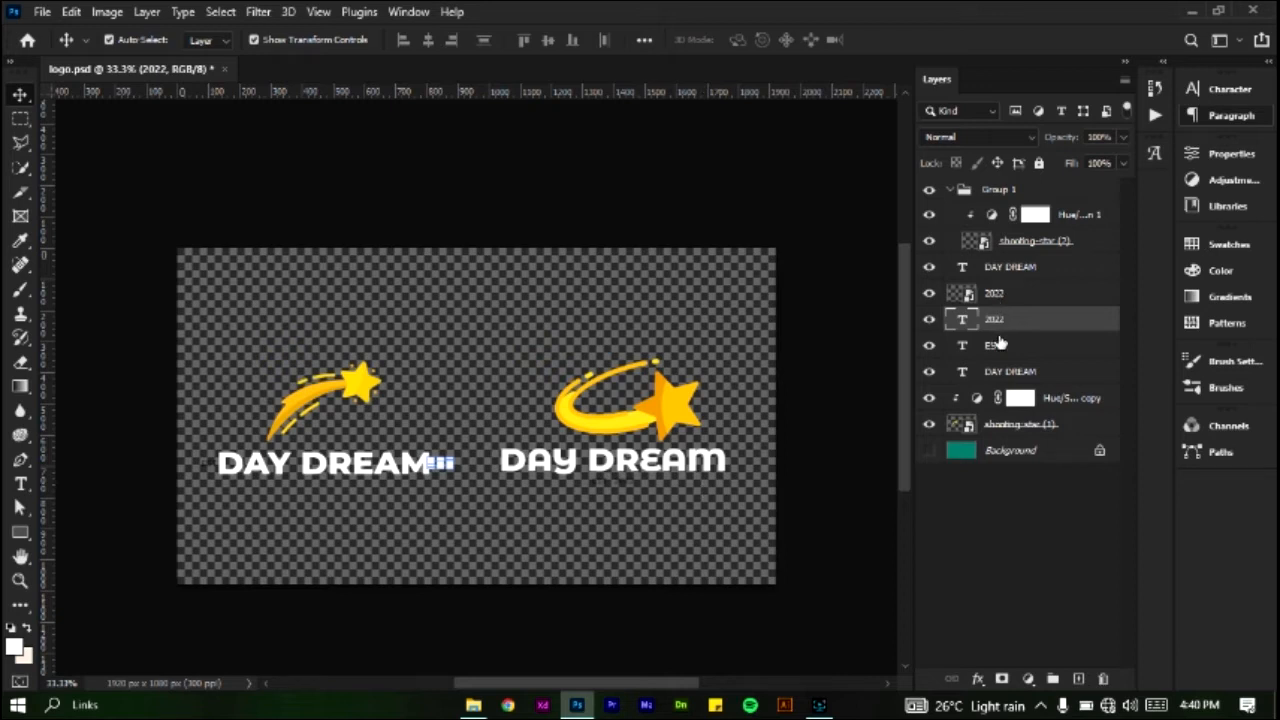
{"action": "left_click", "coordinate": [1076, 433], "text": "shift"}
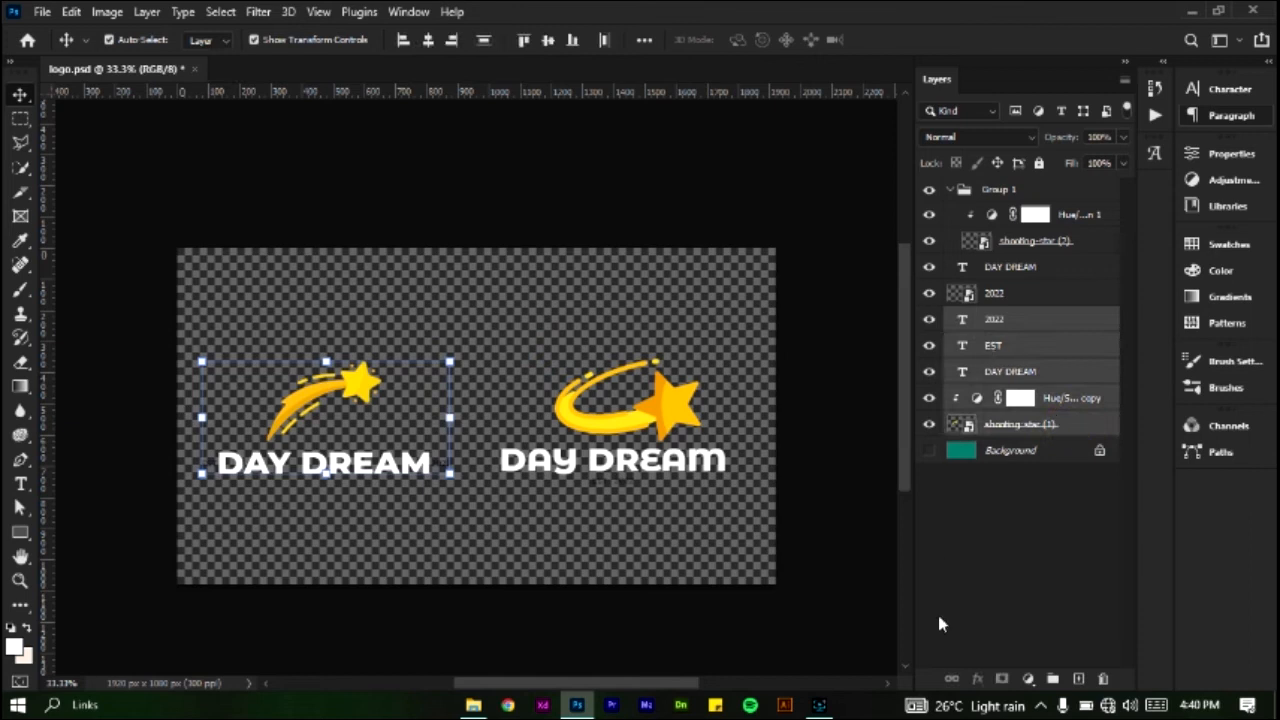
{"action": "left_click", "coordinate": [1053, 679]}
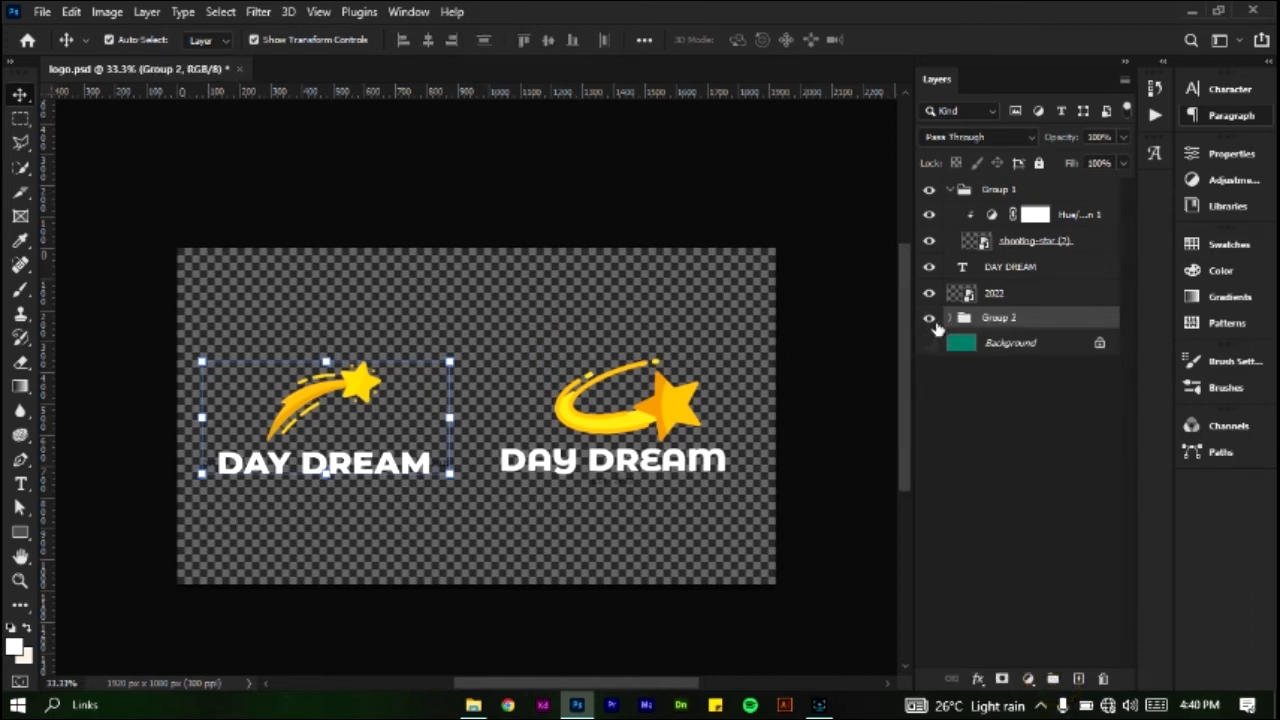
{"action": "left_click", "coordinate": [931, 319]}
{"action": "left_click", "coordinate": [931, 319]}
{"action": "left_click", "coordinate": [931, 319]}
{"action": "left_click", "coordinate": [931, 319]}
Step: Group the right logo's layers together: Group 1, its DAY DREAM text and the 2022 smart object
{"action": "left_click", "coordinate": [1008, 266]}
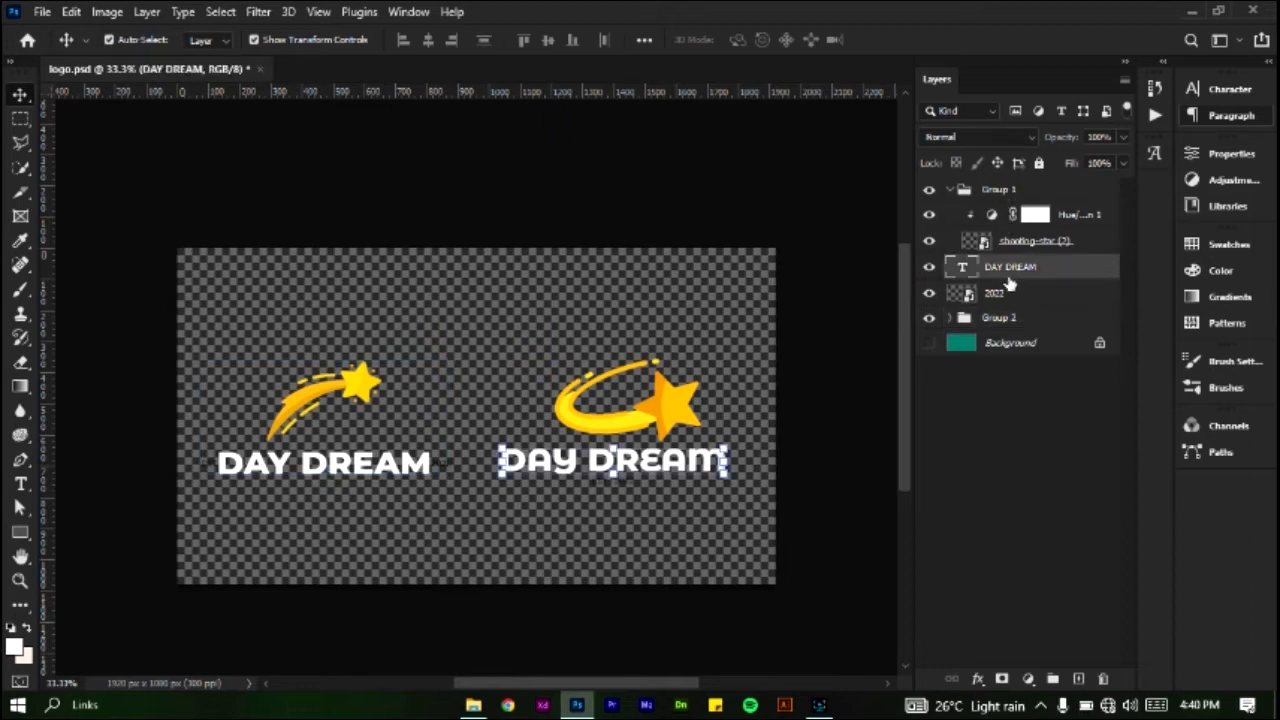
{"action": "left_click", "coordinate": [1009, 292]}
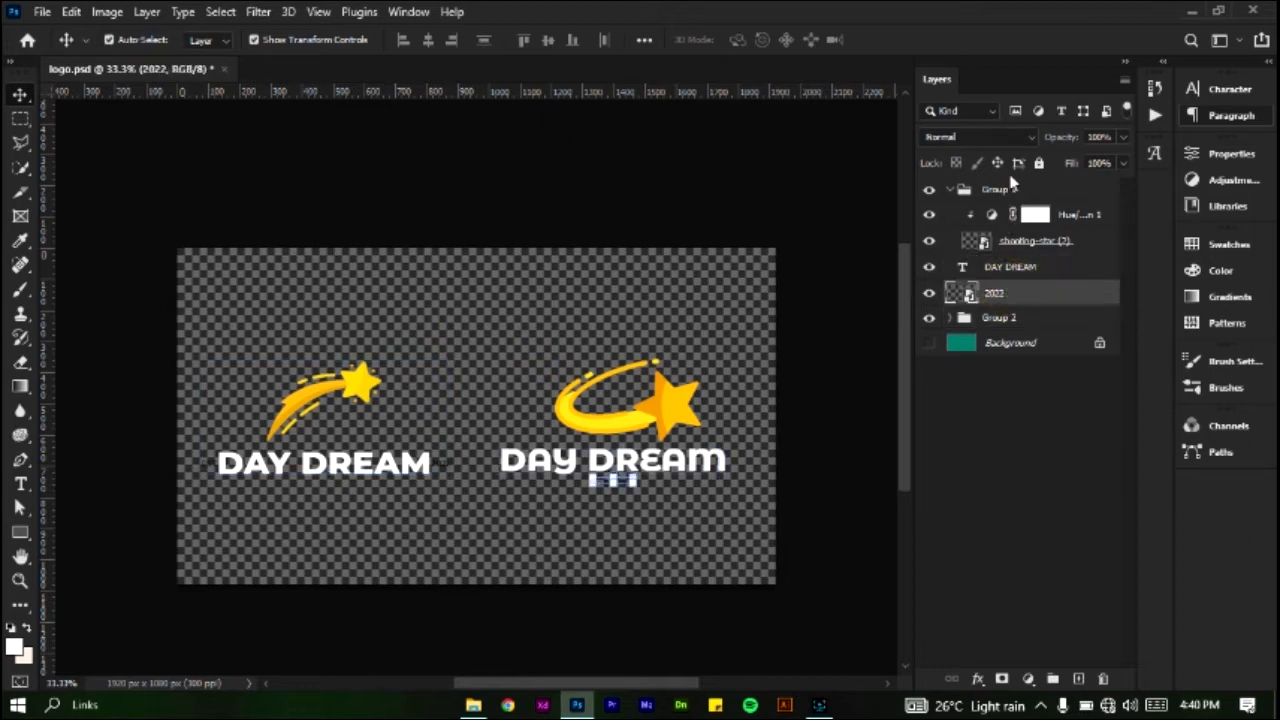
{"action": "left_click", "coordinate": [1010, 190]}
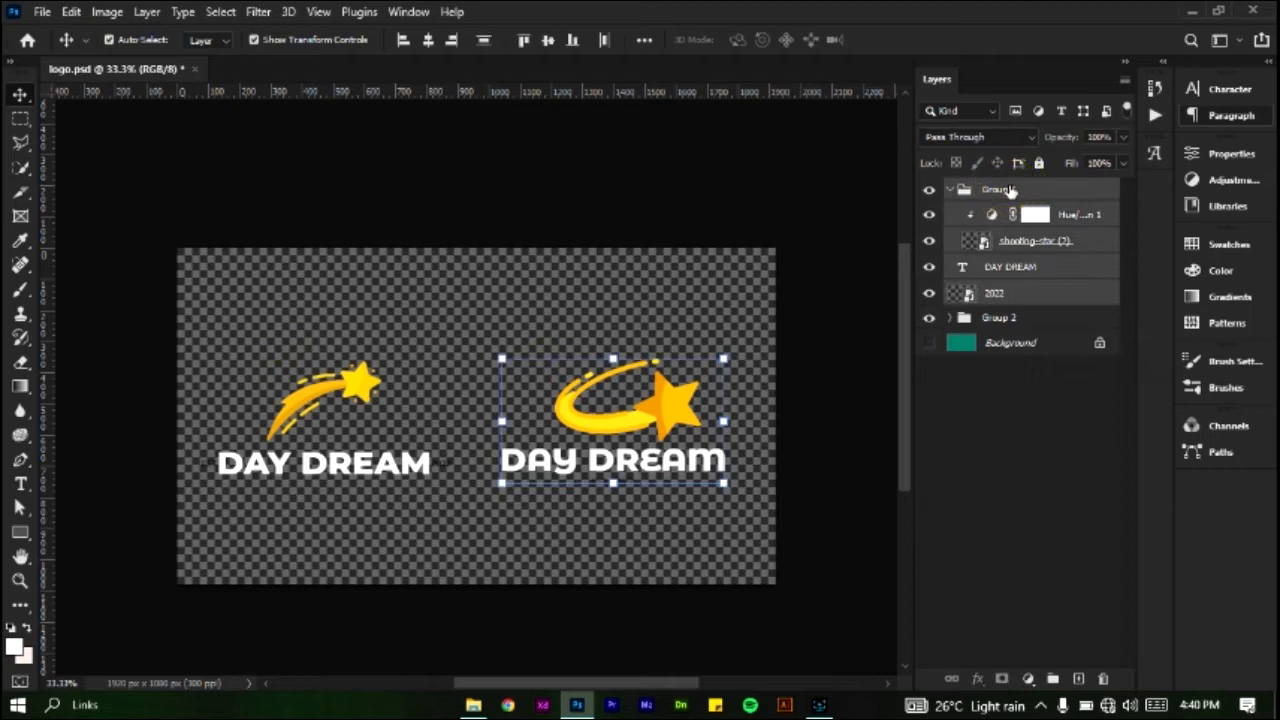
{"action": "left_click", "coordinate": [1049, 678]}
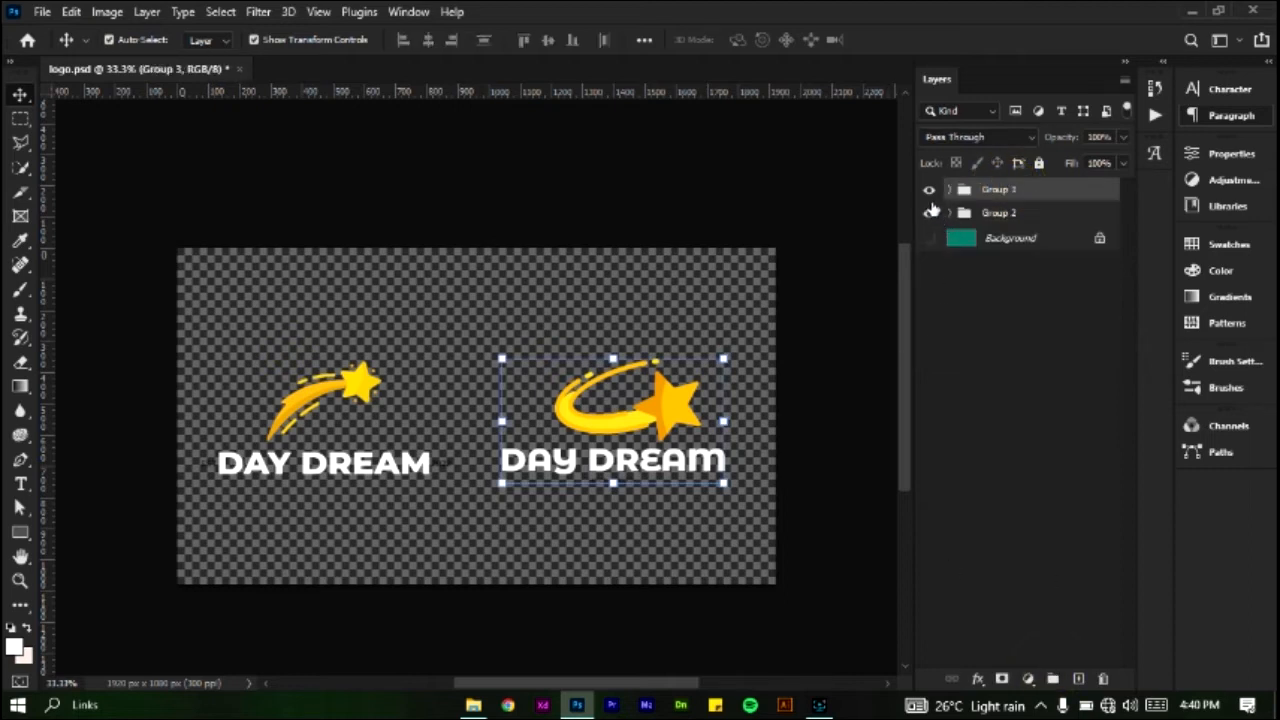
Step: Hide the right logo's group, then scale the left logo to about 154% and move it to the middle of the canvas
{"action": "left_click", "coordinate": [929, 190]}
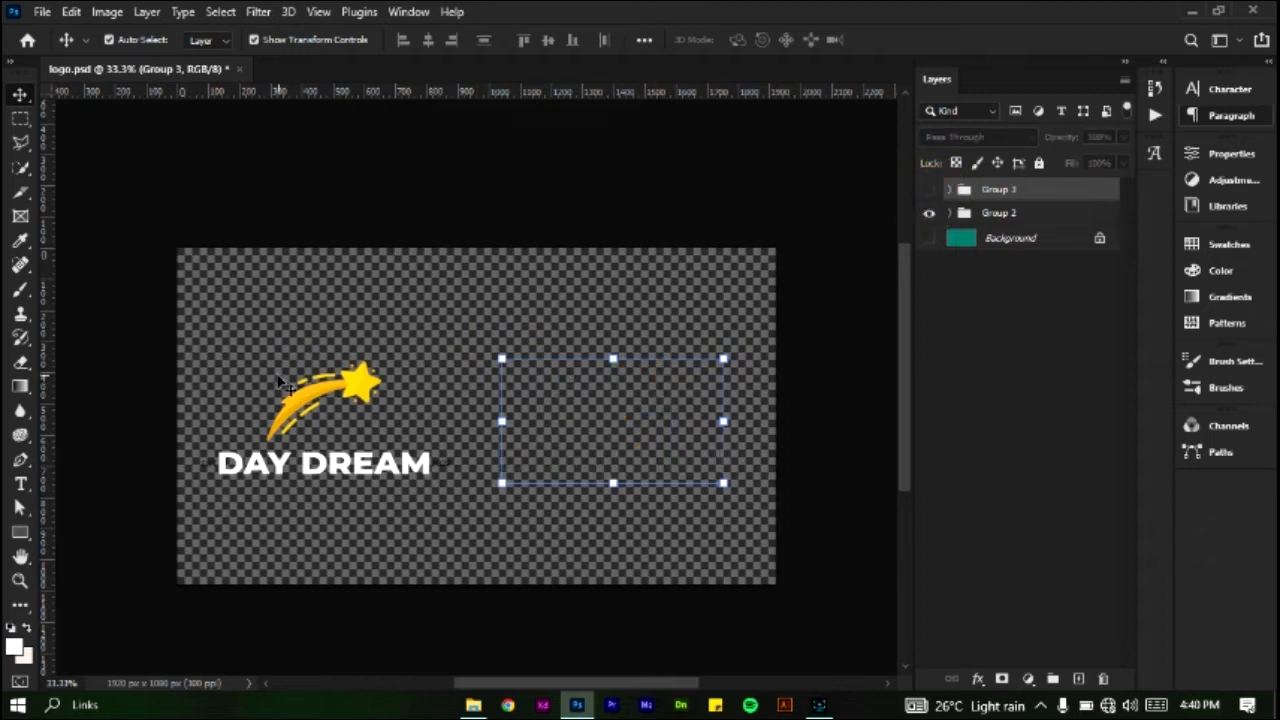
{"action": "left_click", "coordinate": [220, 348]}
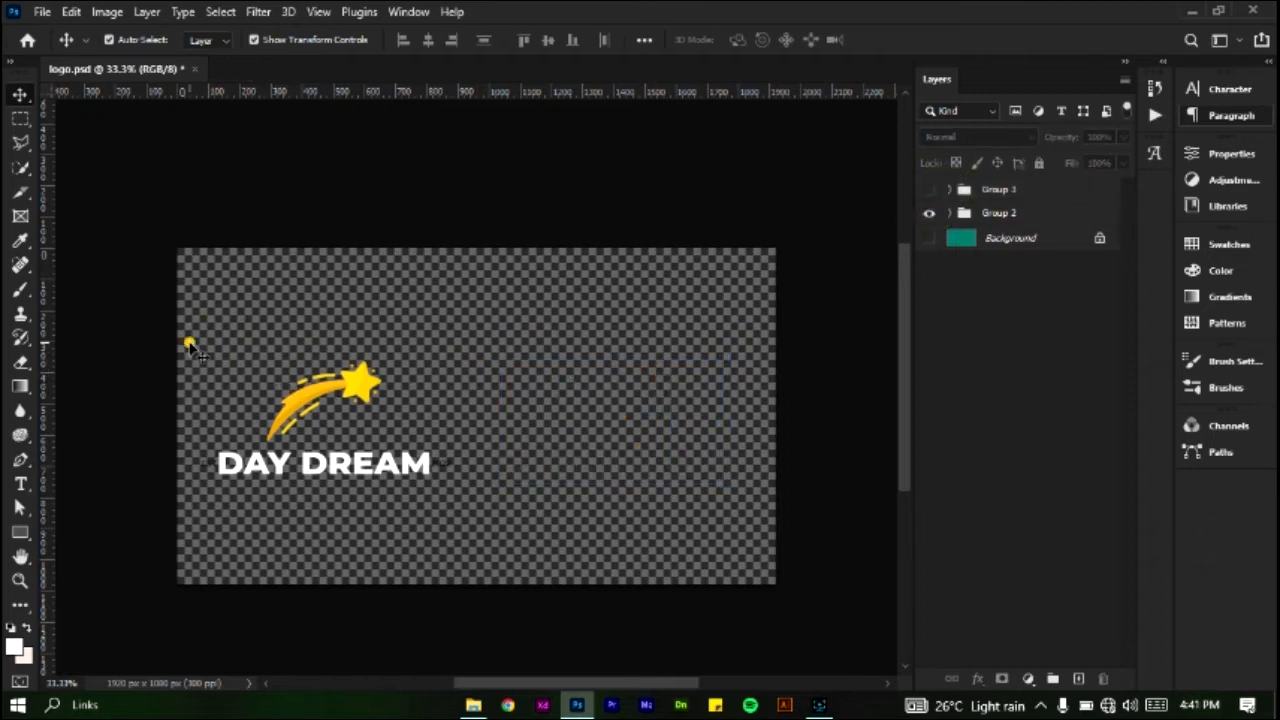
{"action": "left_click_drag", "start_coordinate": [189, 343], "coordinate": [470, 551]}
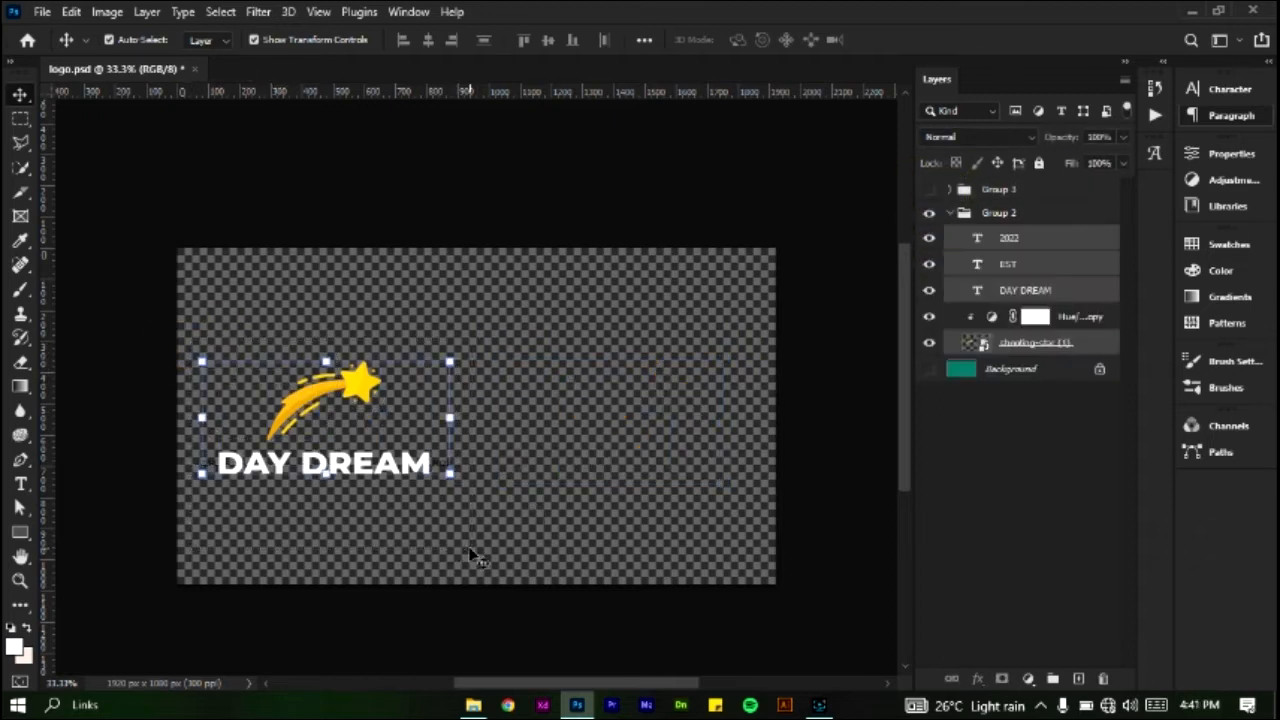
{"action": "left_click_drag", "start_coordinate": [449, 413], "coordinate": [584, 417]}
{"action": "left_click_drag", "start_coordinate": [434, 380], "coordinate": [506, 369]}
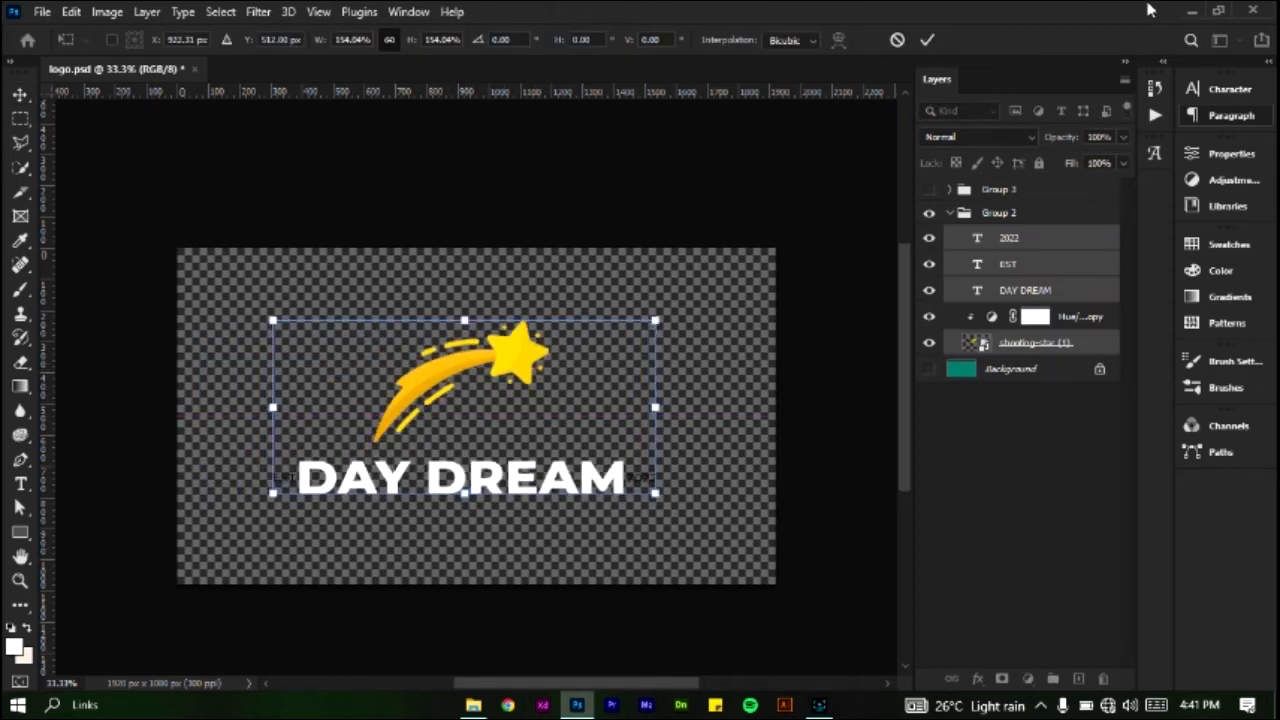
{"action": "left_click", "coordinate": [930, 40]}
Step: Save a copy of the first logo to the Desktop as the PNG "logo copy" with the large file size option
{"action": "left_click", "coordinate": [40, 12]}
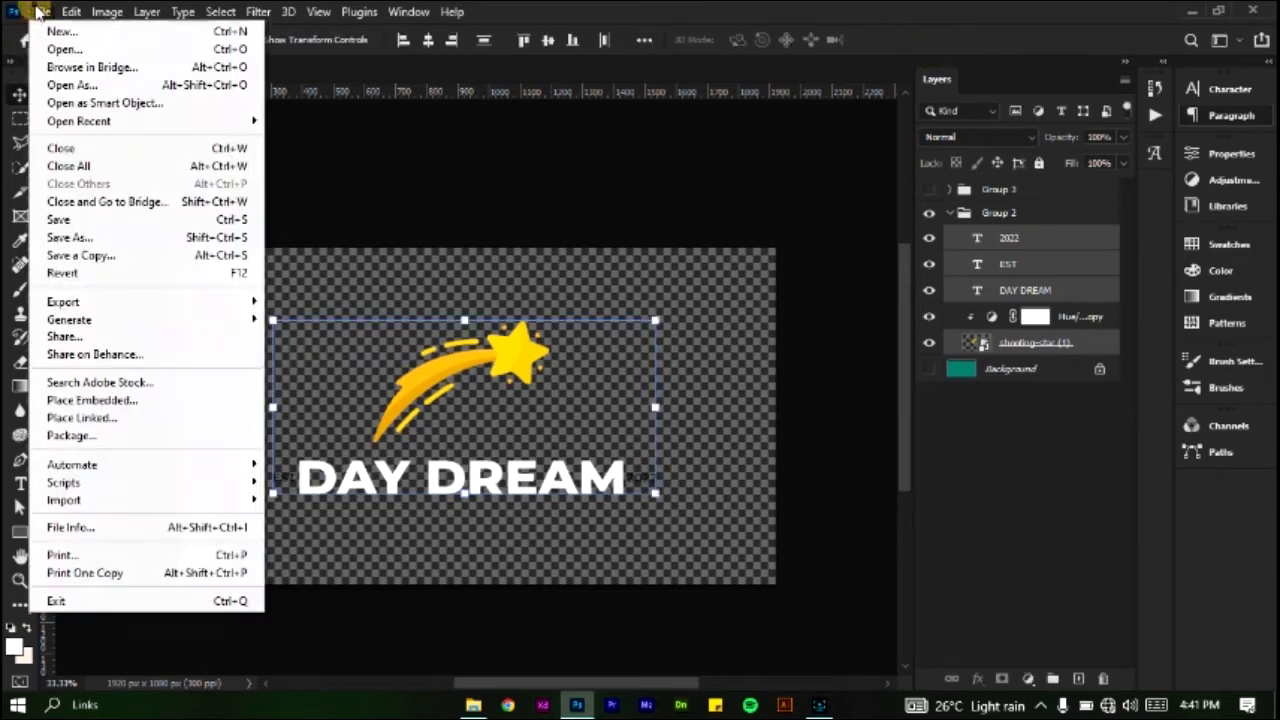
{"action": "left_click", "coordinate": [60, 256]}
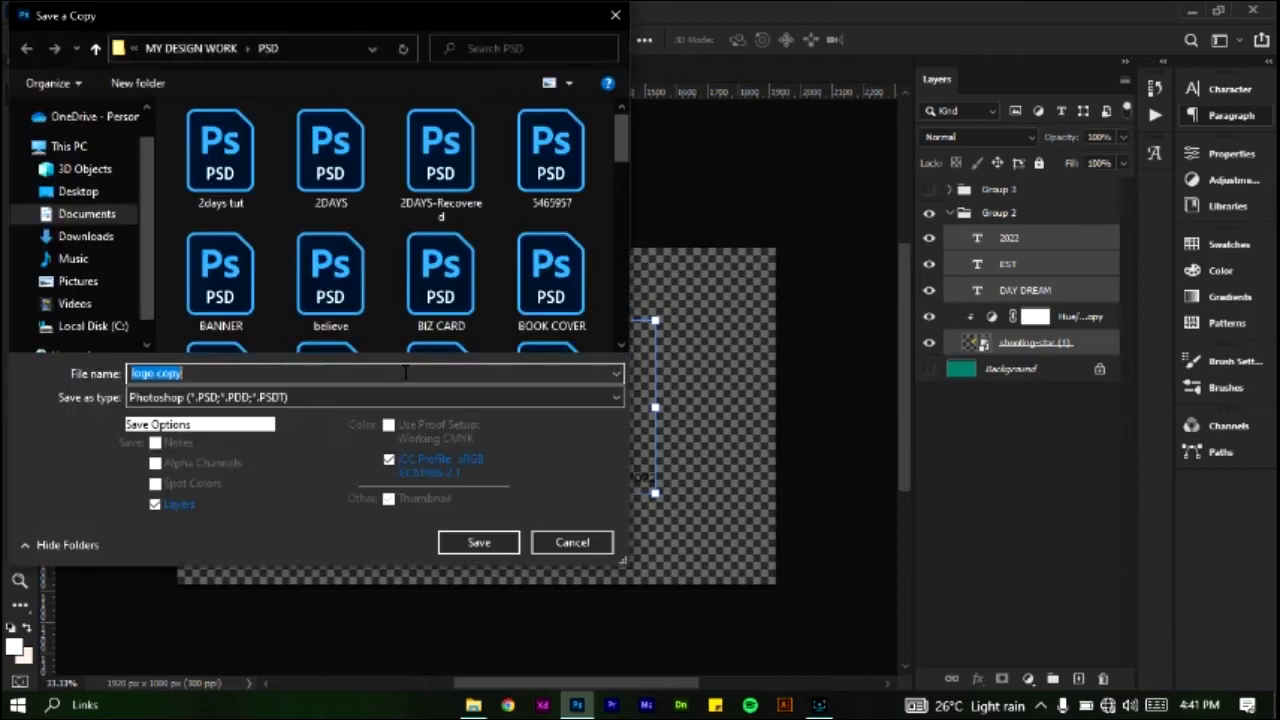
{"action": "left_click", "coordinate": [325, 396]}
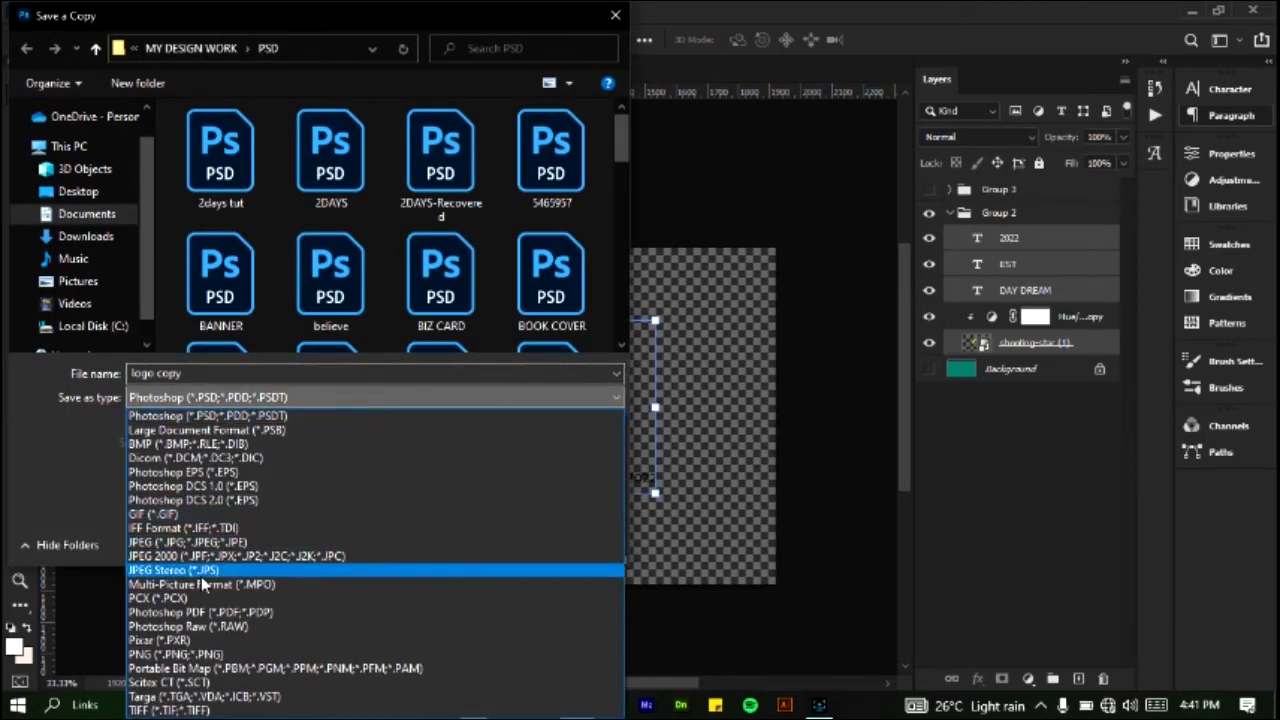
{"action": "left_click", "coordinate": [178, 655]}
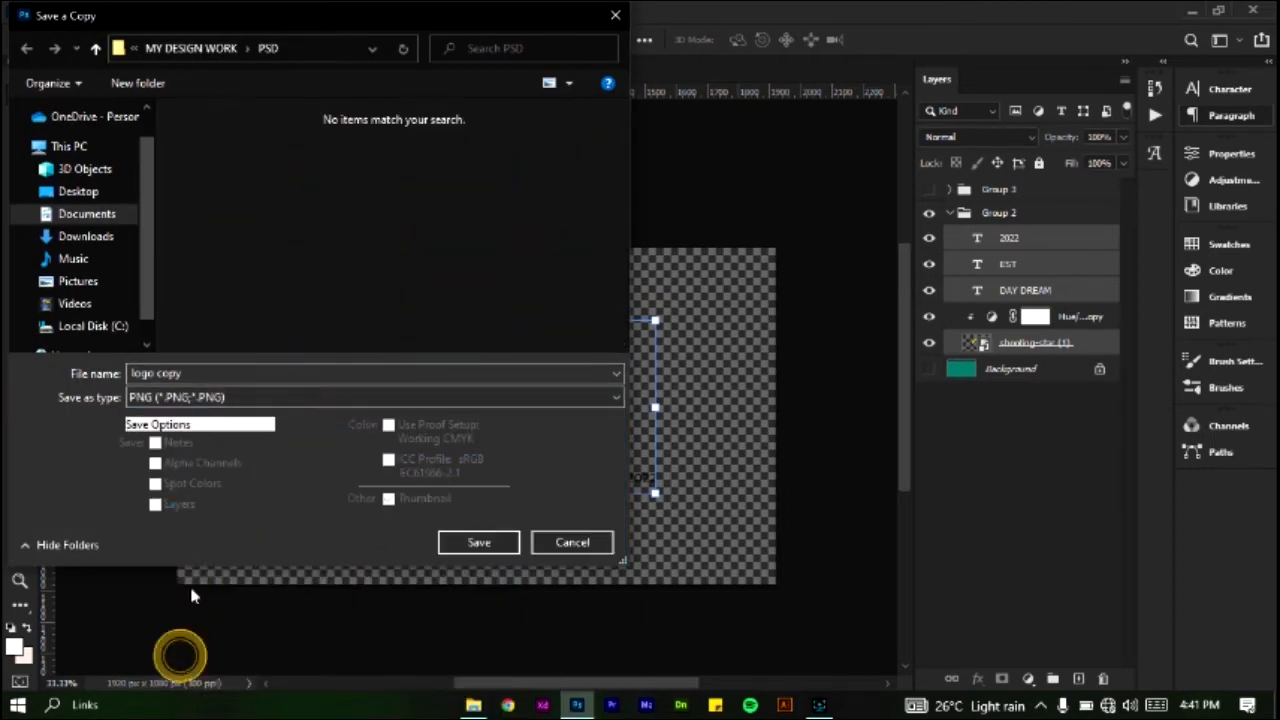
{"action": "left_click", "coordinate": [84, 194]}
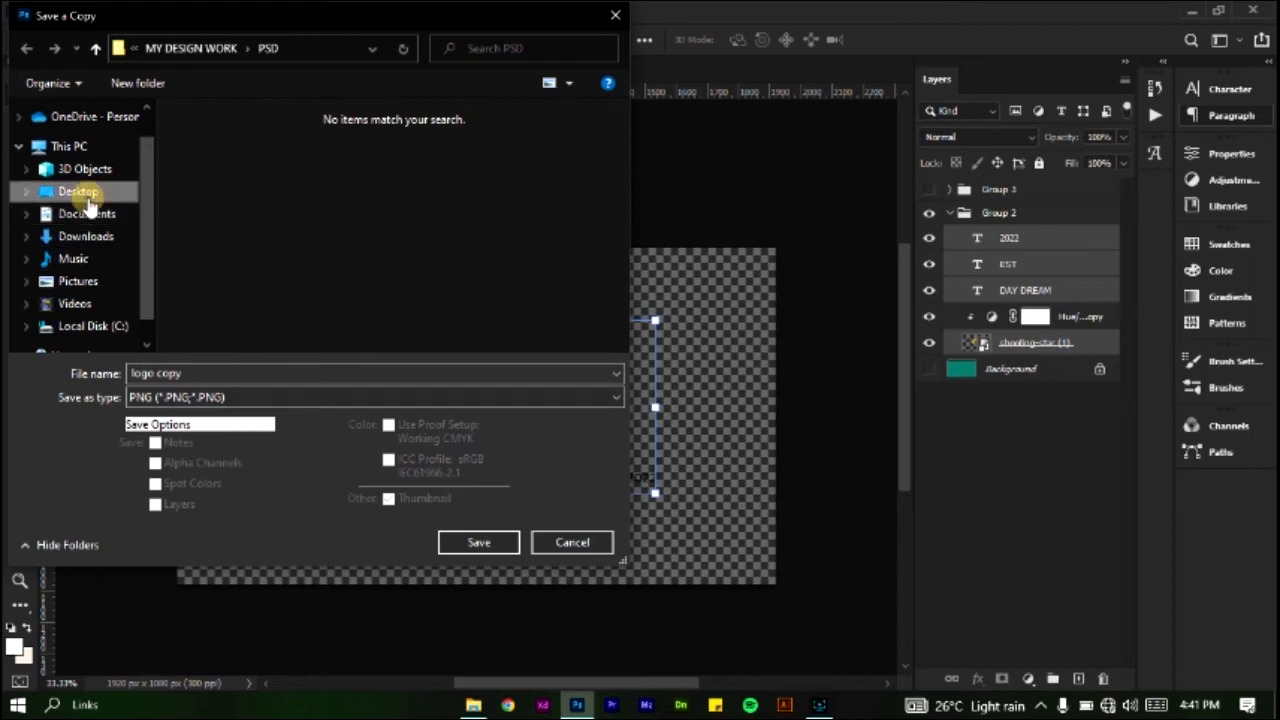
{"action": "left_click", "coordinate": [470, 550]}
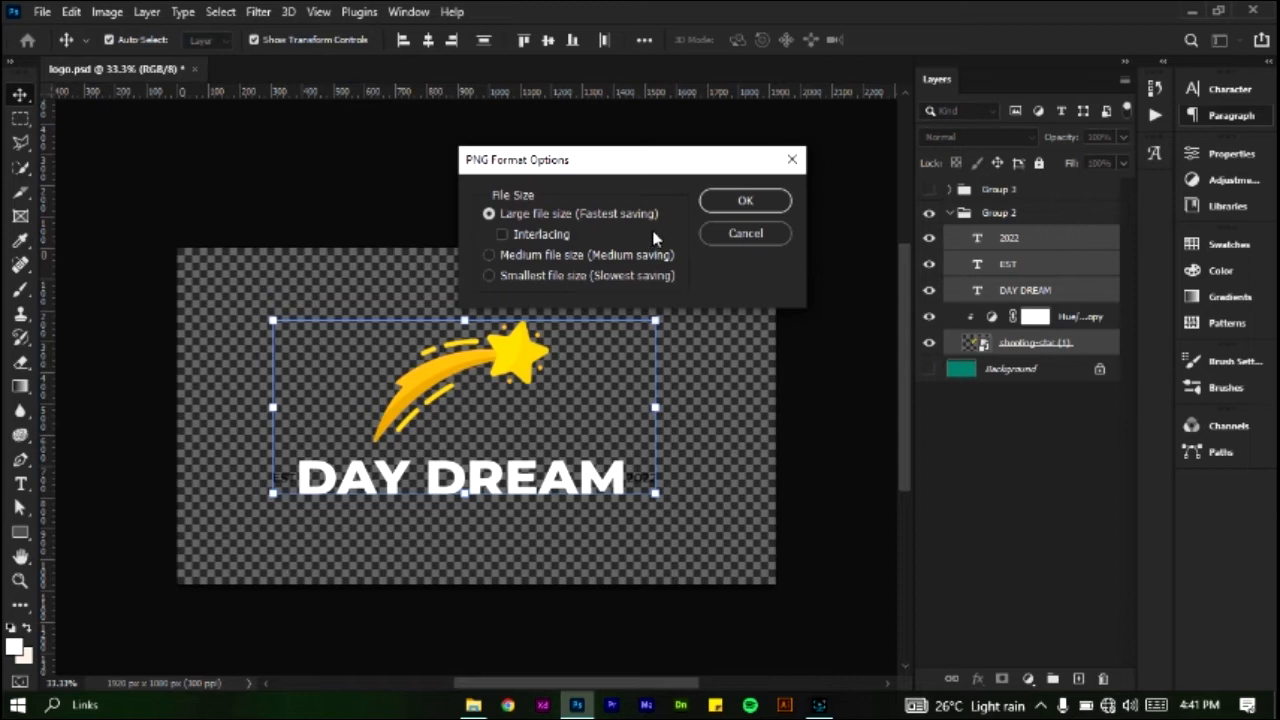
{"action": "left_click", "coordinate": [741, 203]}
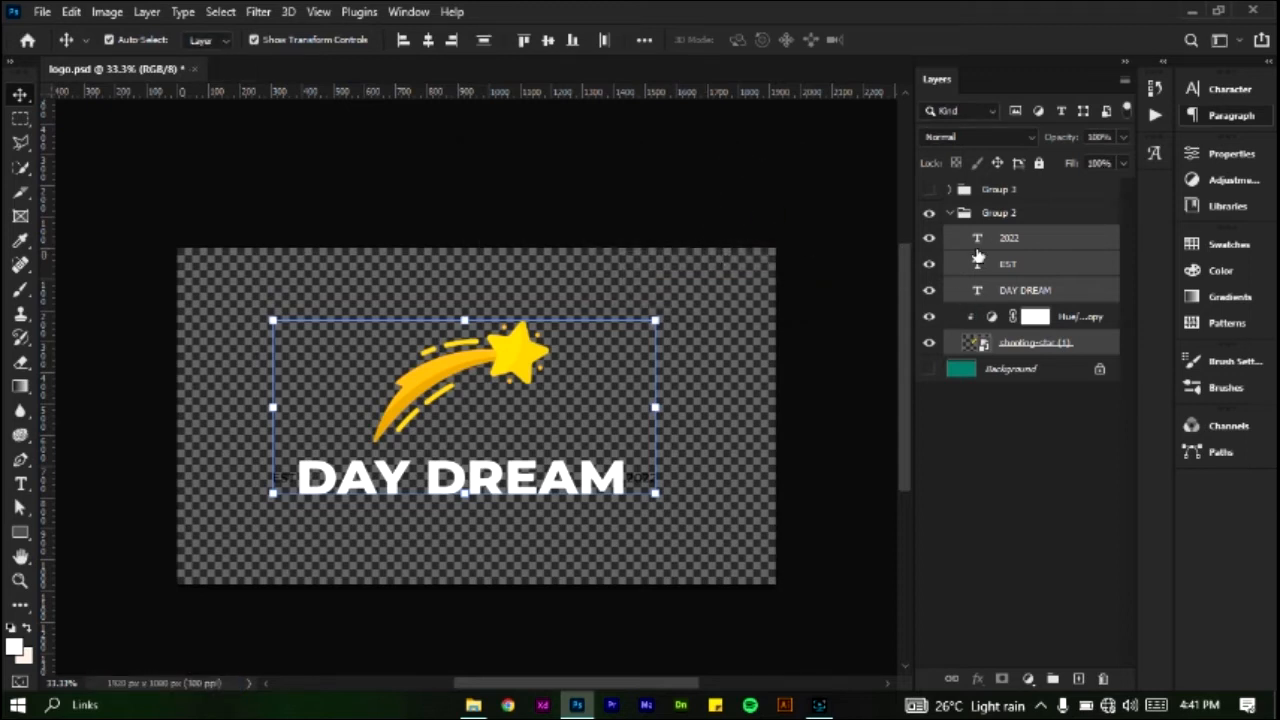
Step: Hide Group 2, show Group 3, and scale the second logo to about 198% so it fills the middle of the canvas
{"action": "left_click", "coordinate": [929, 214]}
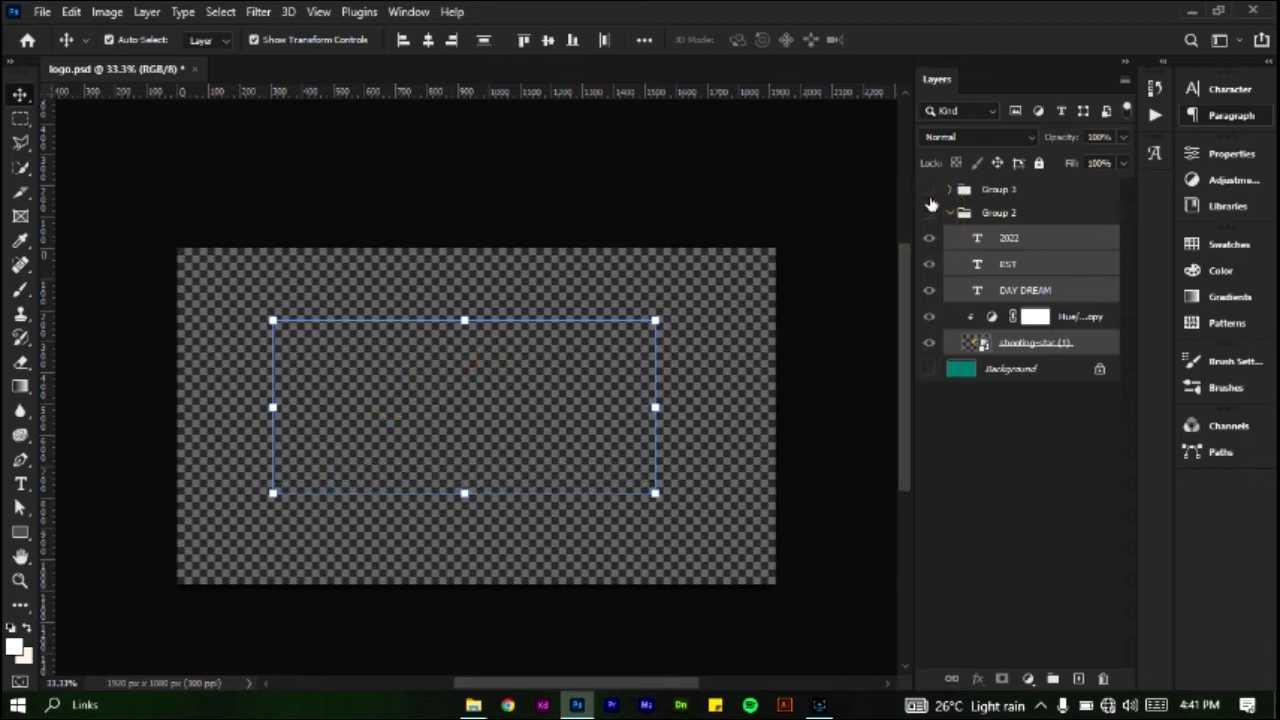
{"action": "left_click", "coordinate": [929, 190]}
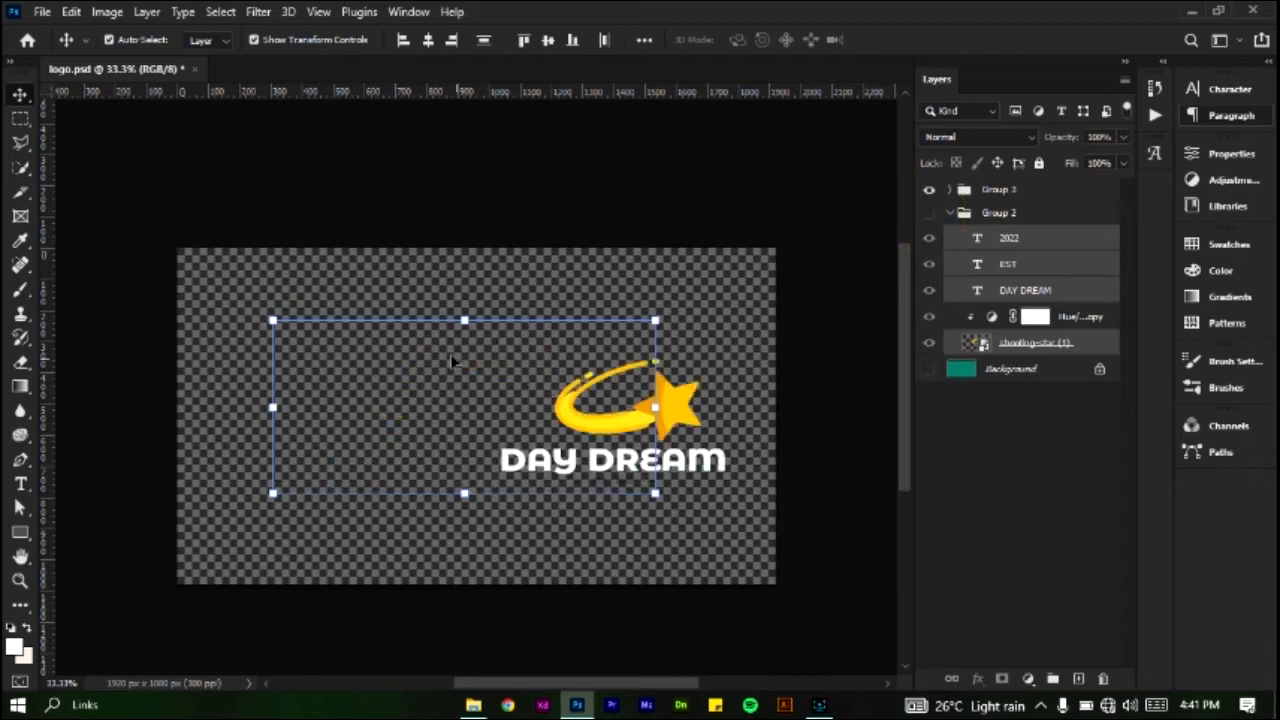
{"action": "left_click_drag", "start_coordinate": [290, 278], "coordinate": [752, 518]}
{"action": "left_click_drag", "start_coordinate": [507, 428], "coordinate": [284, 392]}
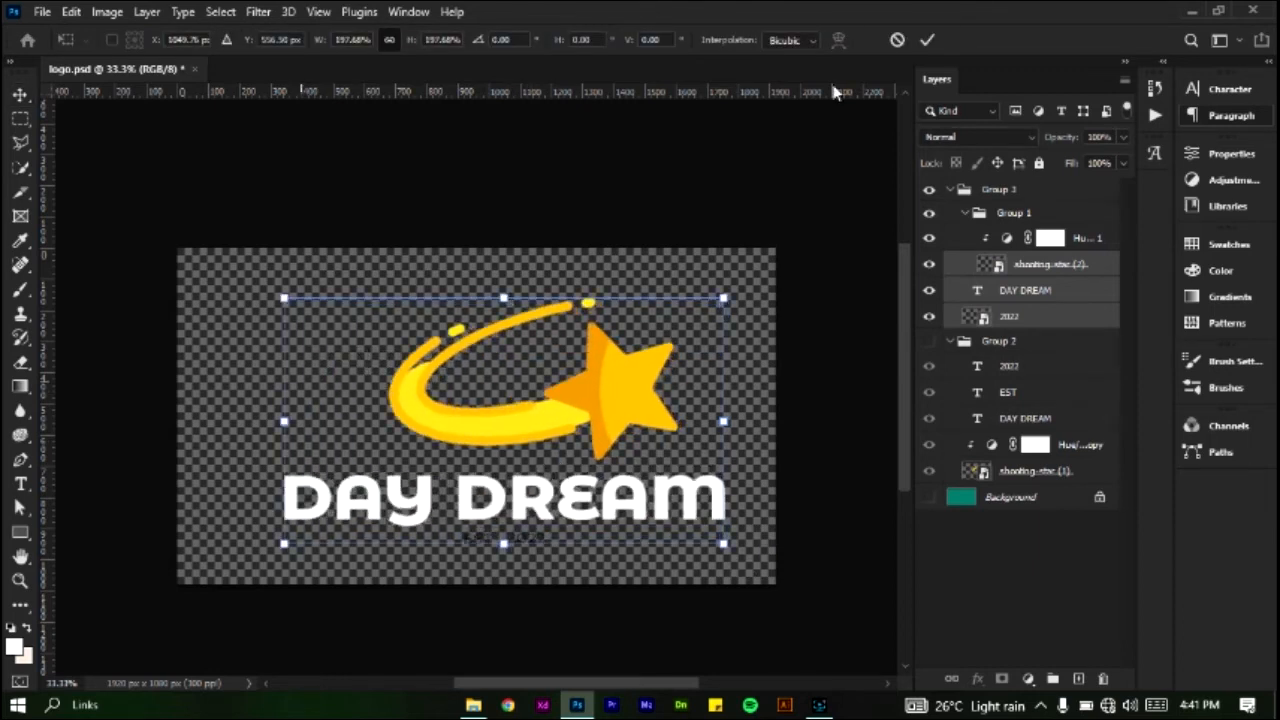
{"action": "left_click", "coordinate": [929, 40]}
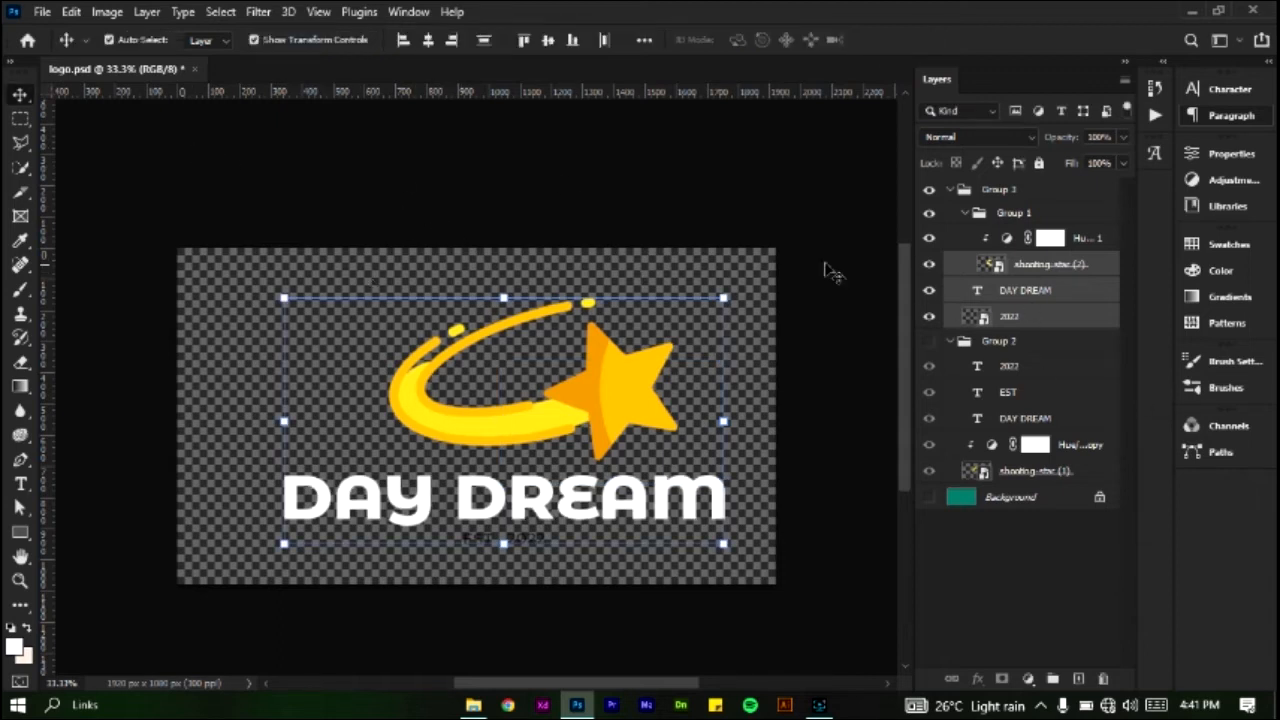
Step: Save a copy of the second logo to the Desktop as the PNG "logo copy 2" with the large file size option
{"action": "left_click", "coordinate": [48, 15]}
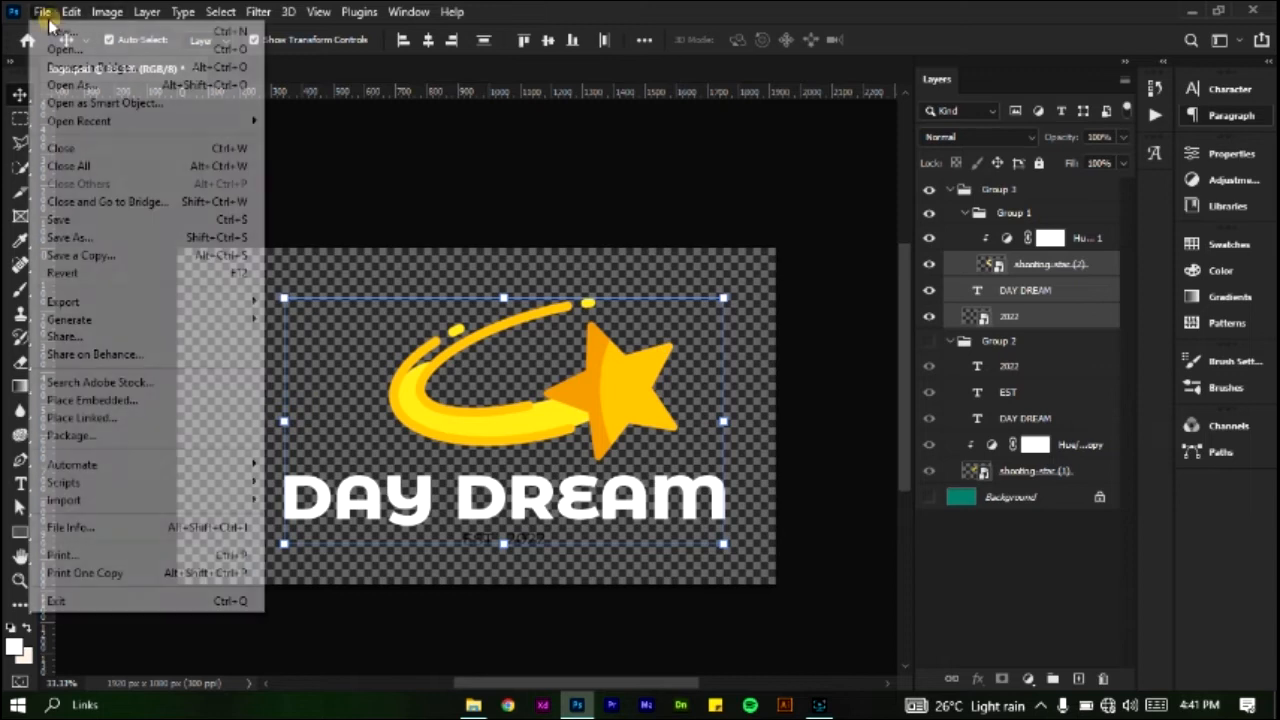
{"action": "left_click", "coordinate": [107, 258]}
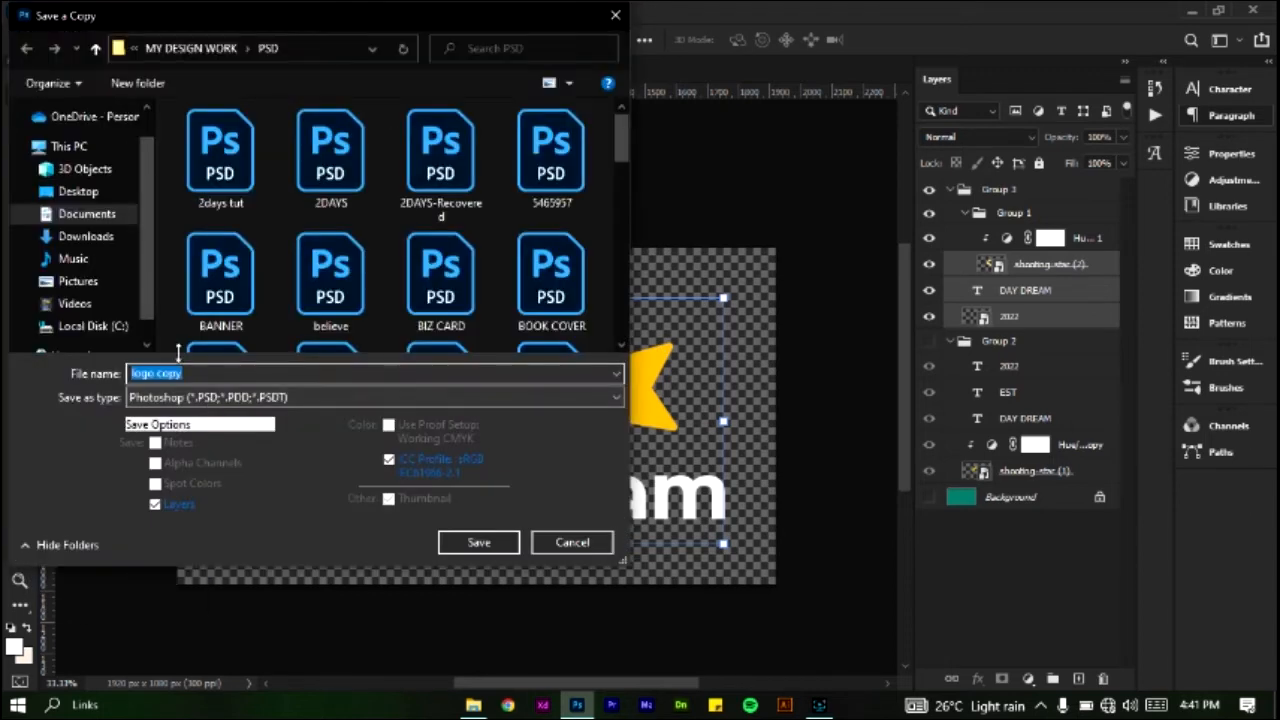
{"action": "left_click", "coordinate": [98, 190]}
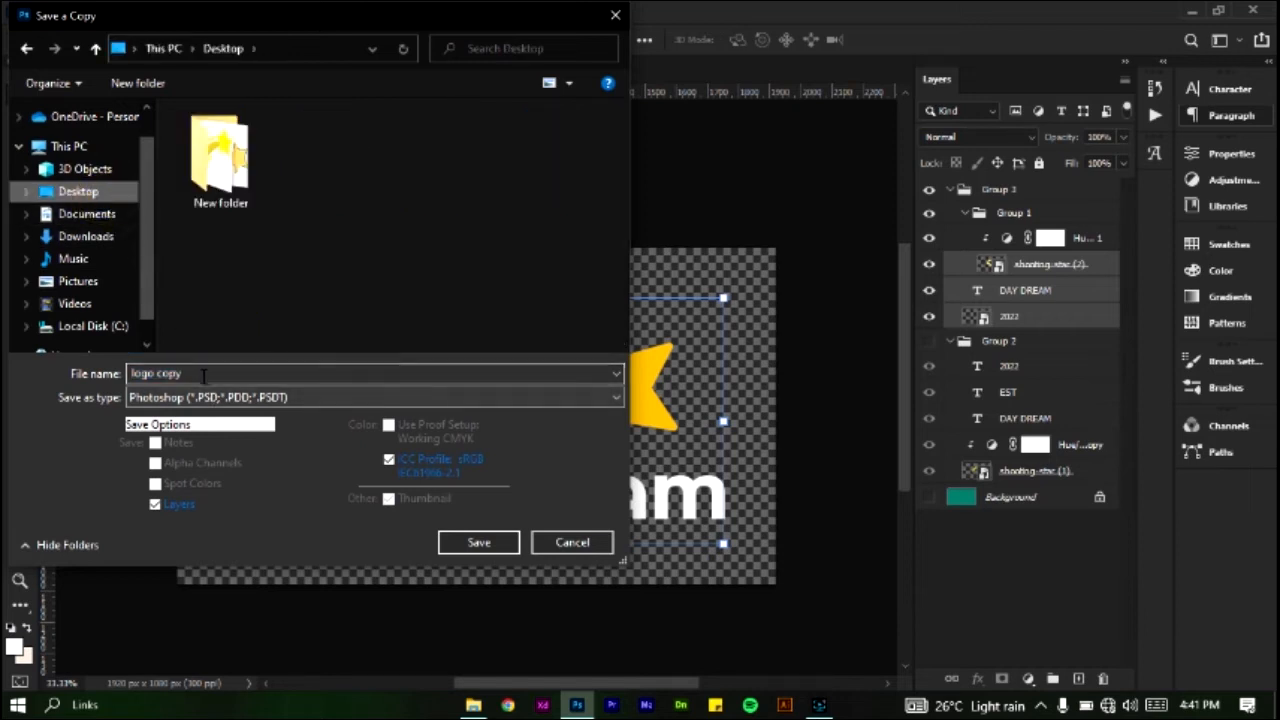
{"action": "left_click", "coordinate": [205, 374]}
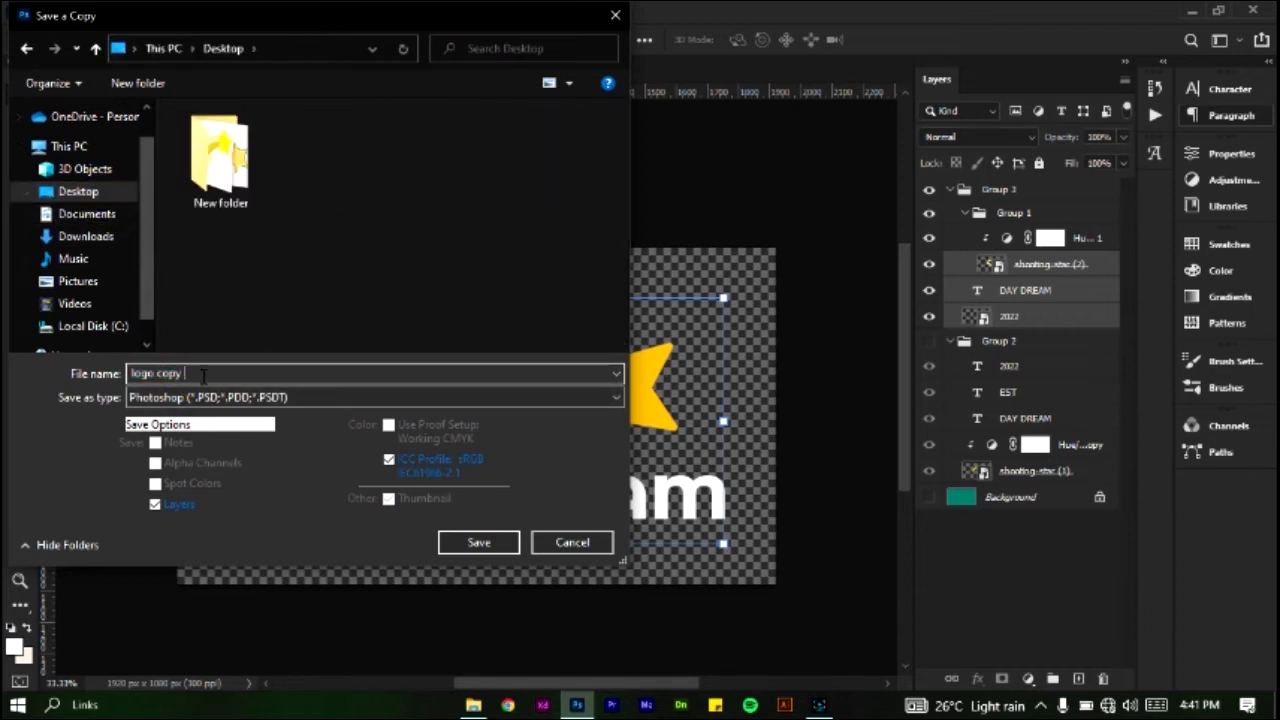
{"action": "left_click", "coordinate": [217, 397]}
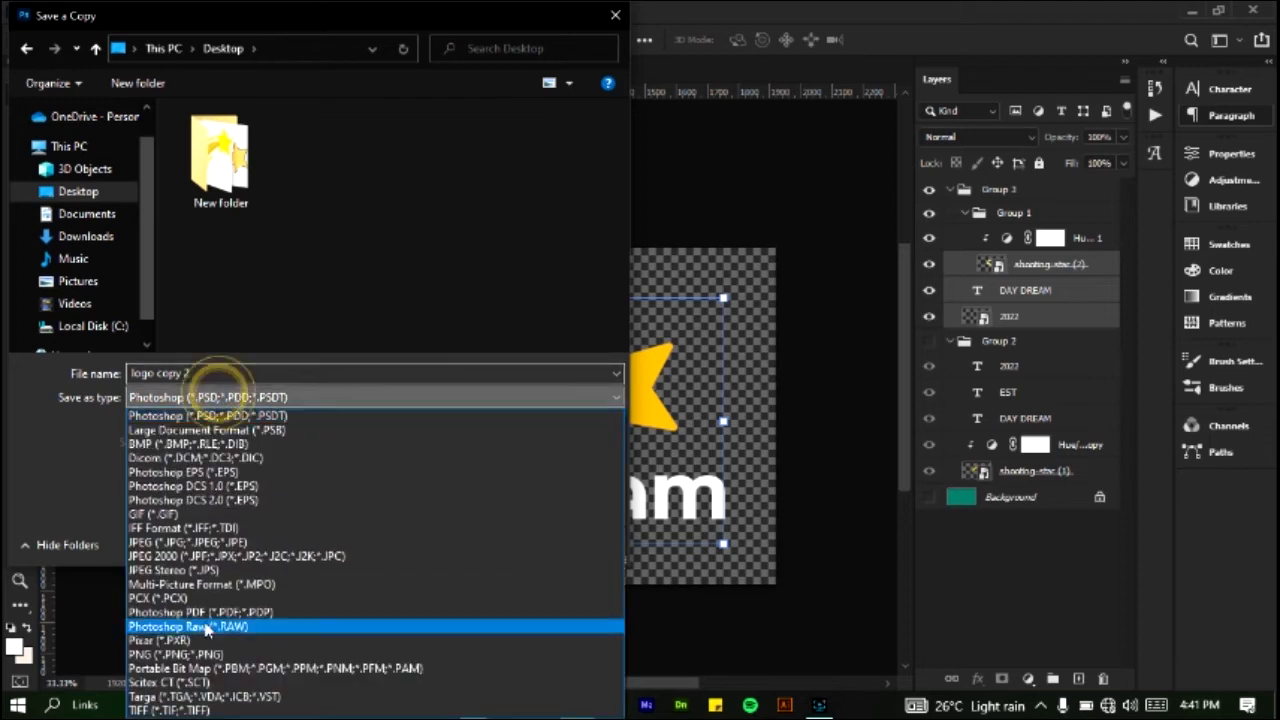
{"action": "left_click", "coordinate": [200, 652]}
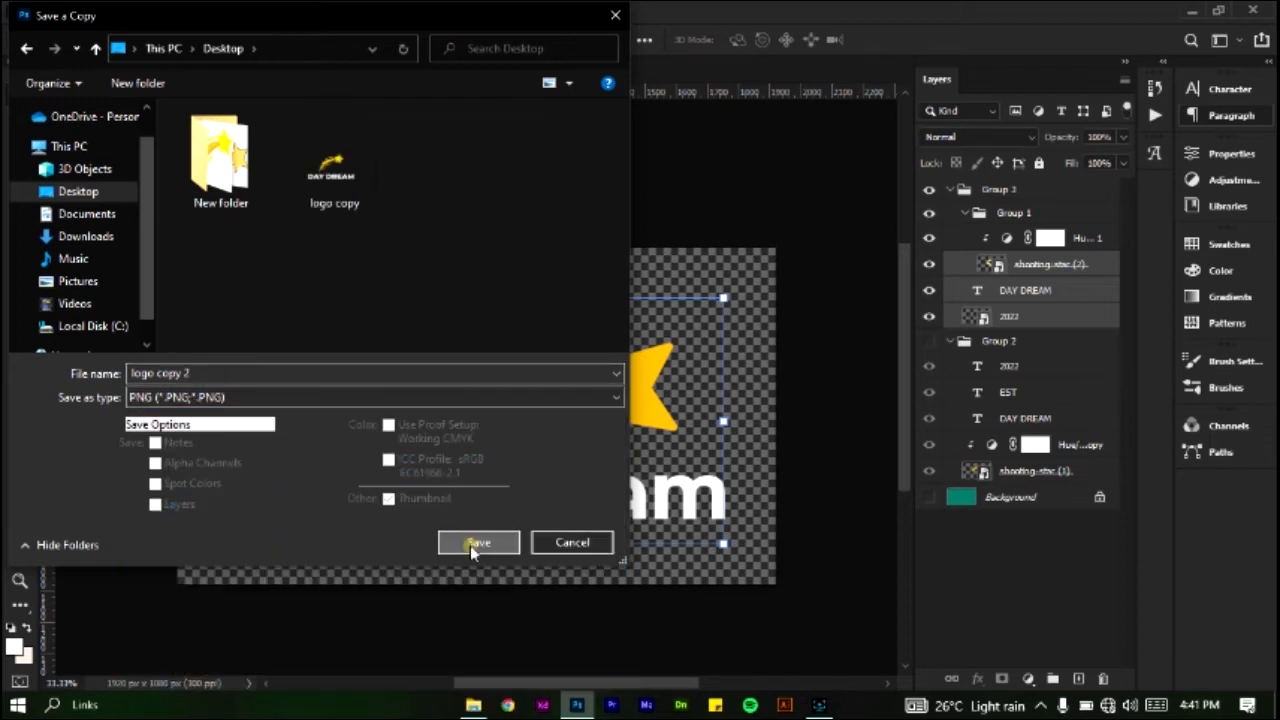
{"action": "left_click", "coordinate": [470, 545]}
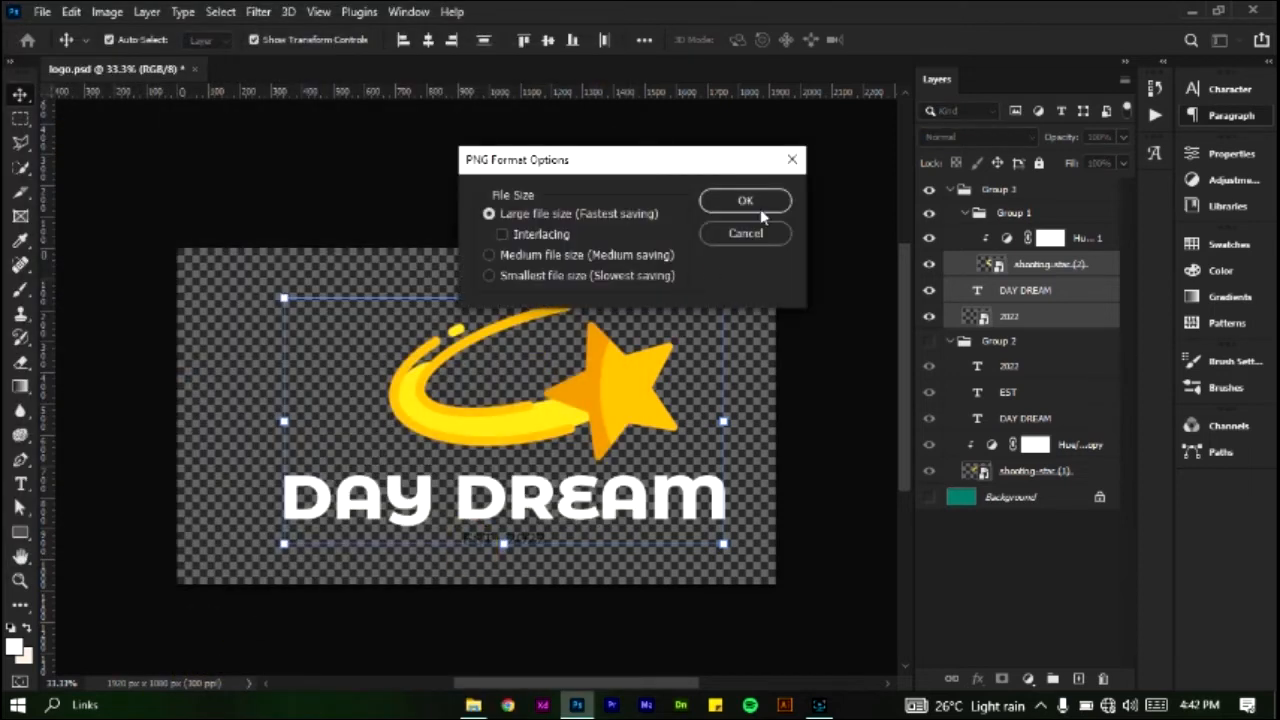
{"action": "left_click", "coordinate": [749, 203]}
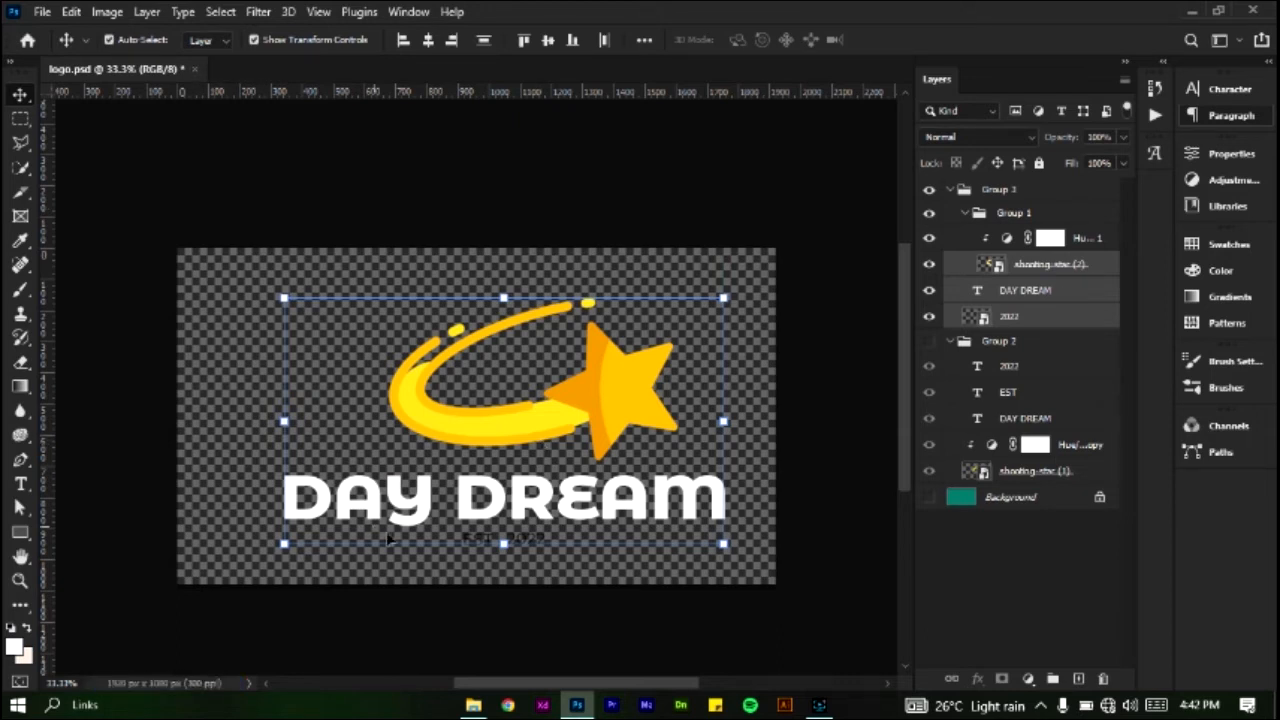
Step: Open the 3D Wall Logo MockUp 2 PSD from its File Explorer folder in Photoshop as a separate document
{"action": "left_click", "coordinate": [473, 705]}
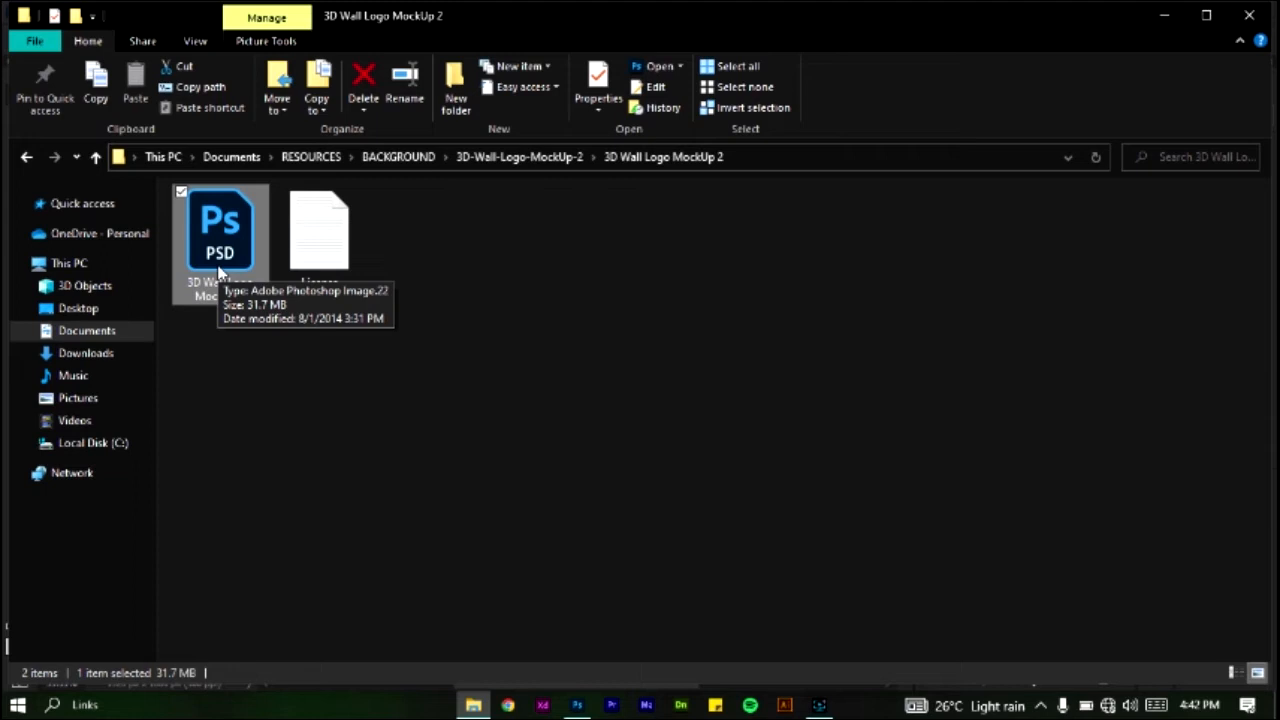
{"action": "left_click_drag", "start_coordinate": [219, 272], "coordinate": [261, 66]}
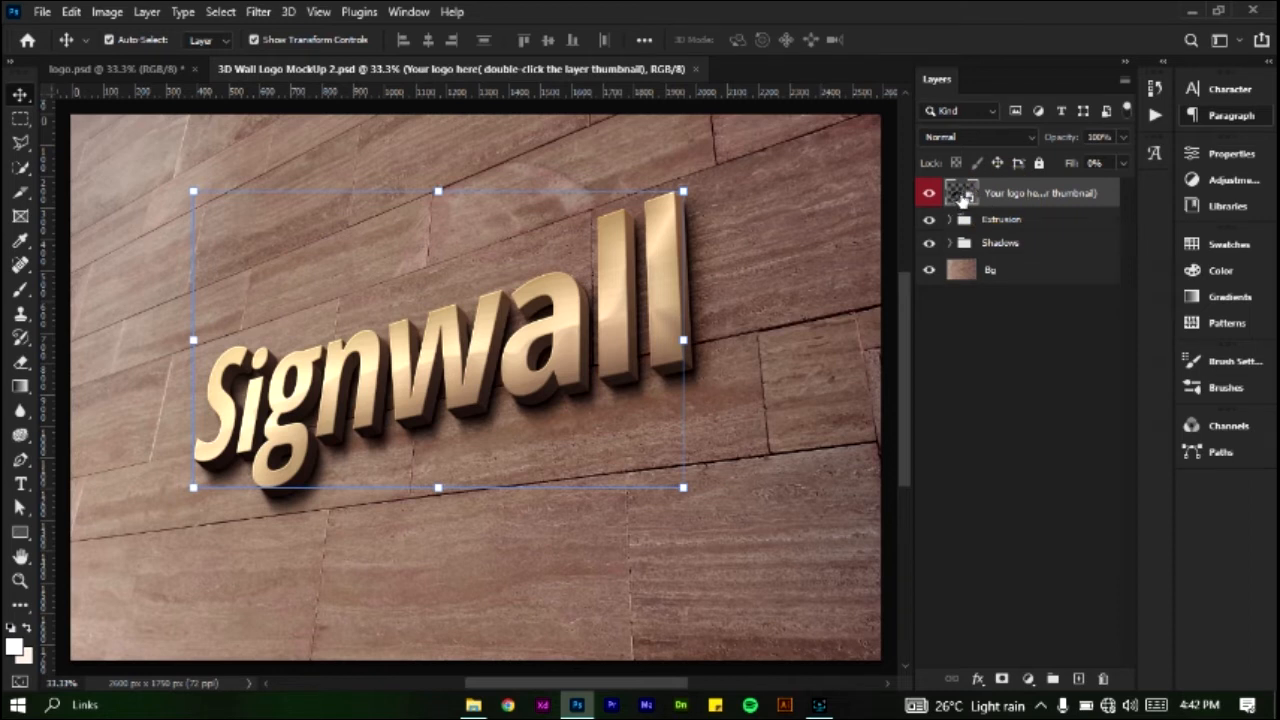
Step: Open the mockup's logo smart object for editing and hide its "Replace me" placeholder layer
{"action": "double_click", "coordinate": [965, 196]}
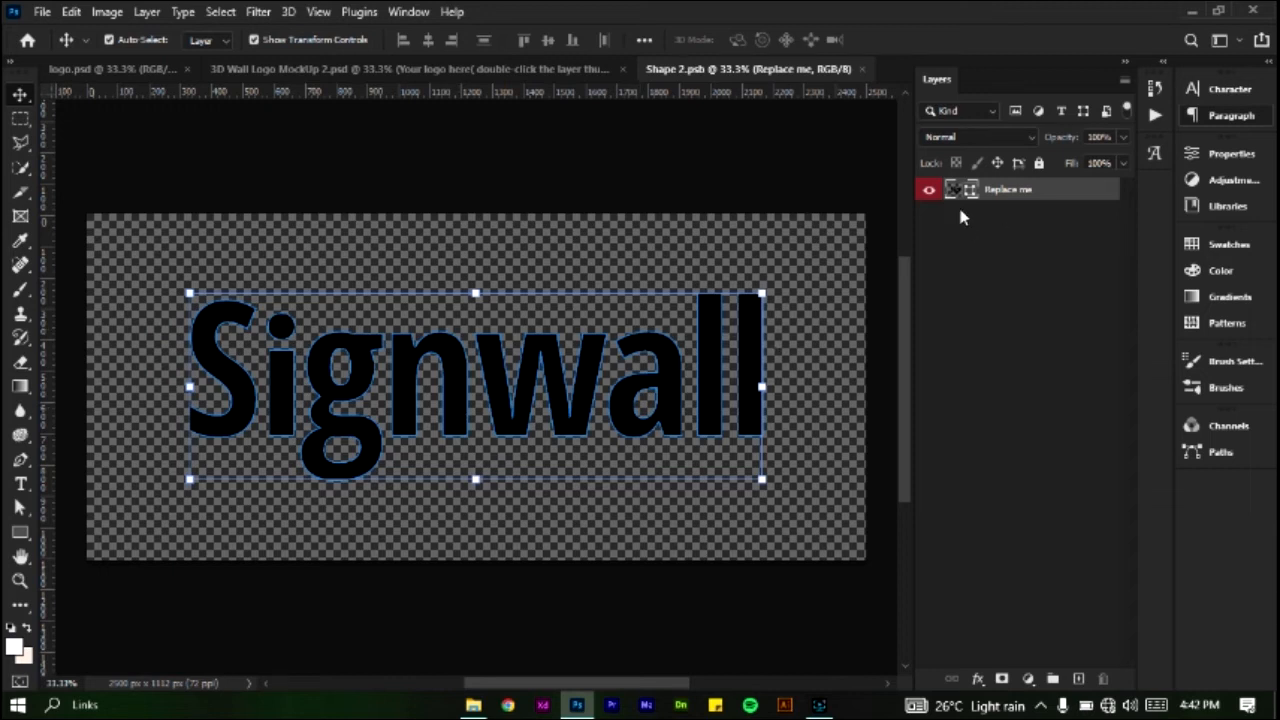
{"action": "left_click", "coordinate": [929, 192]}
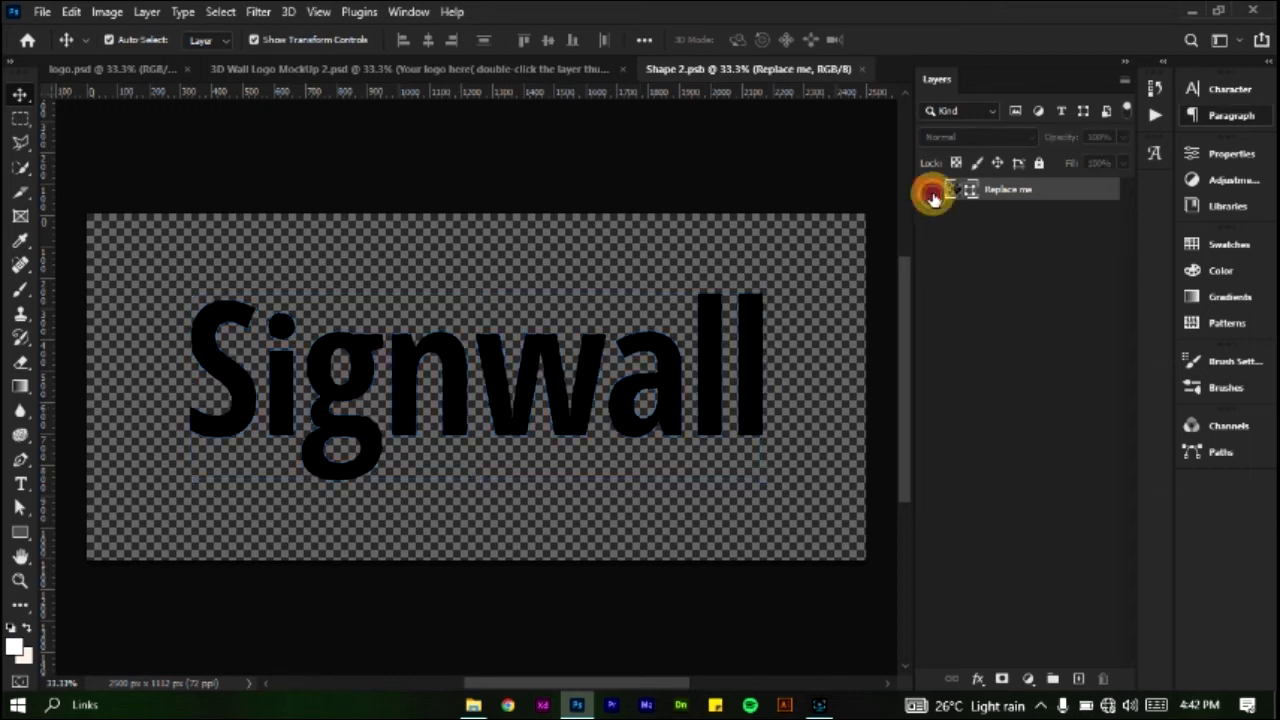
Step: Place the PNGs "logo copy" and "logo copy 2" from the Desktop folder into the open smart object document
{"action": "left_click", "coordinate": [474, 705]}
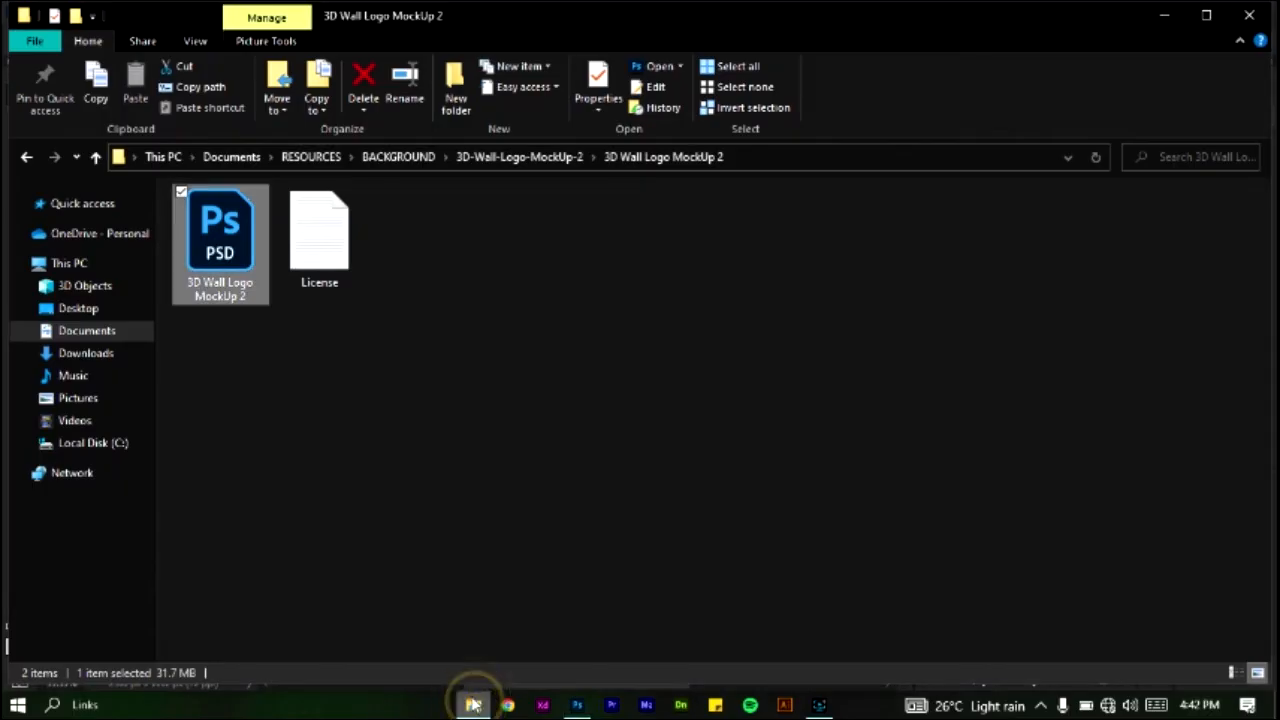
{"action": "left_click", "coordinate": [78, 308]}
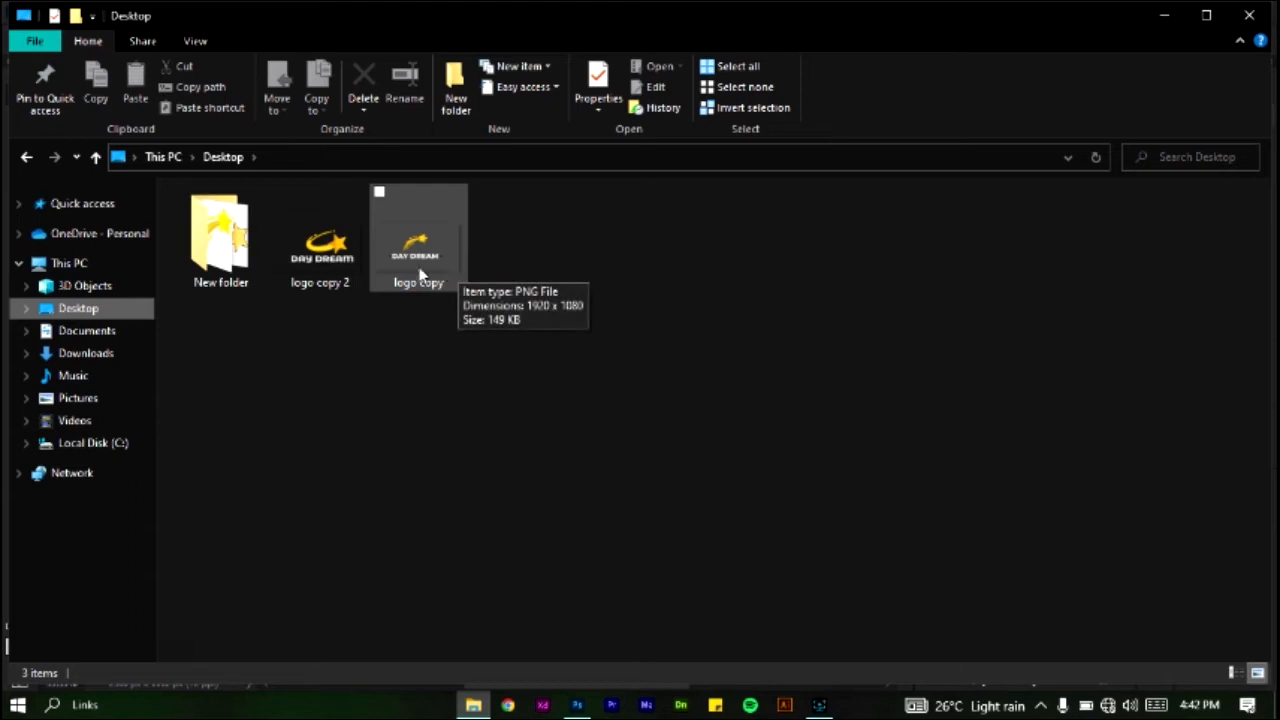
{"action": "left_click", "coordinate": [316, 249]}
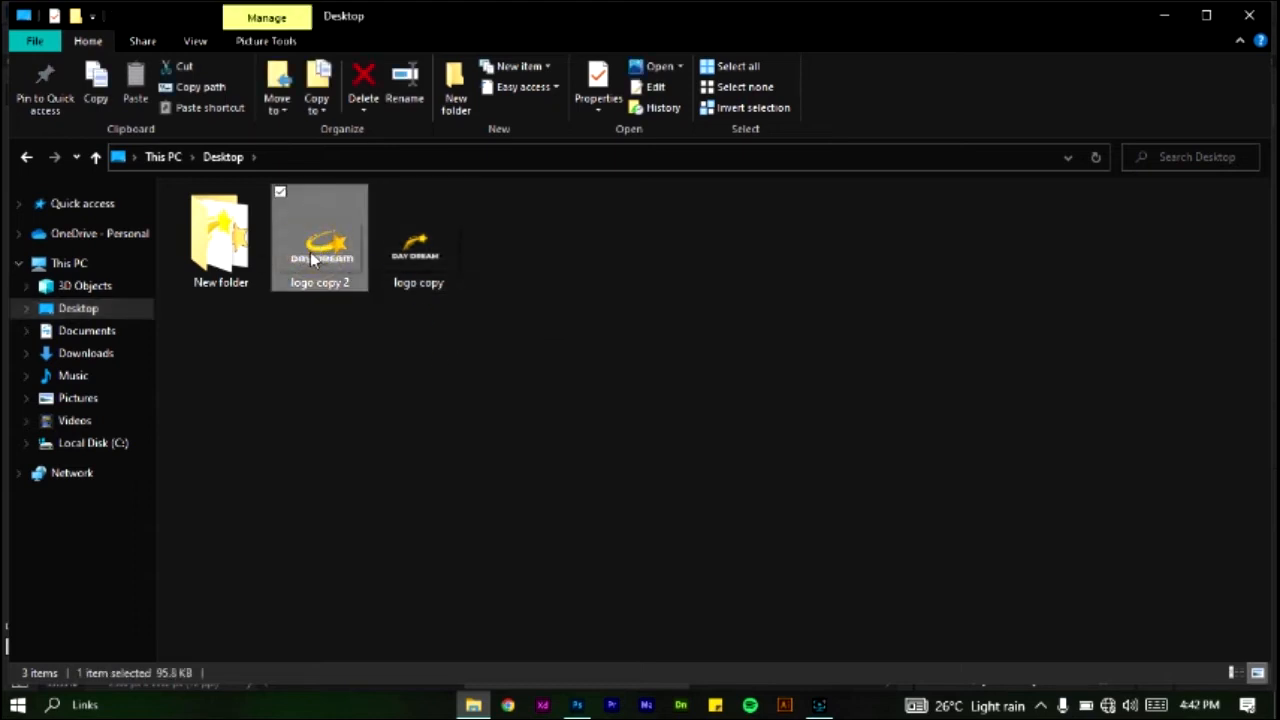
{"action": "left_click_drag", "start_coordinate": [308, 252], "coordinate": [322, 282]}
{"action": "left_click_drag", "start_coordinate": [309, 347], "coordinate": [452, 403]}
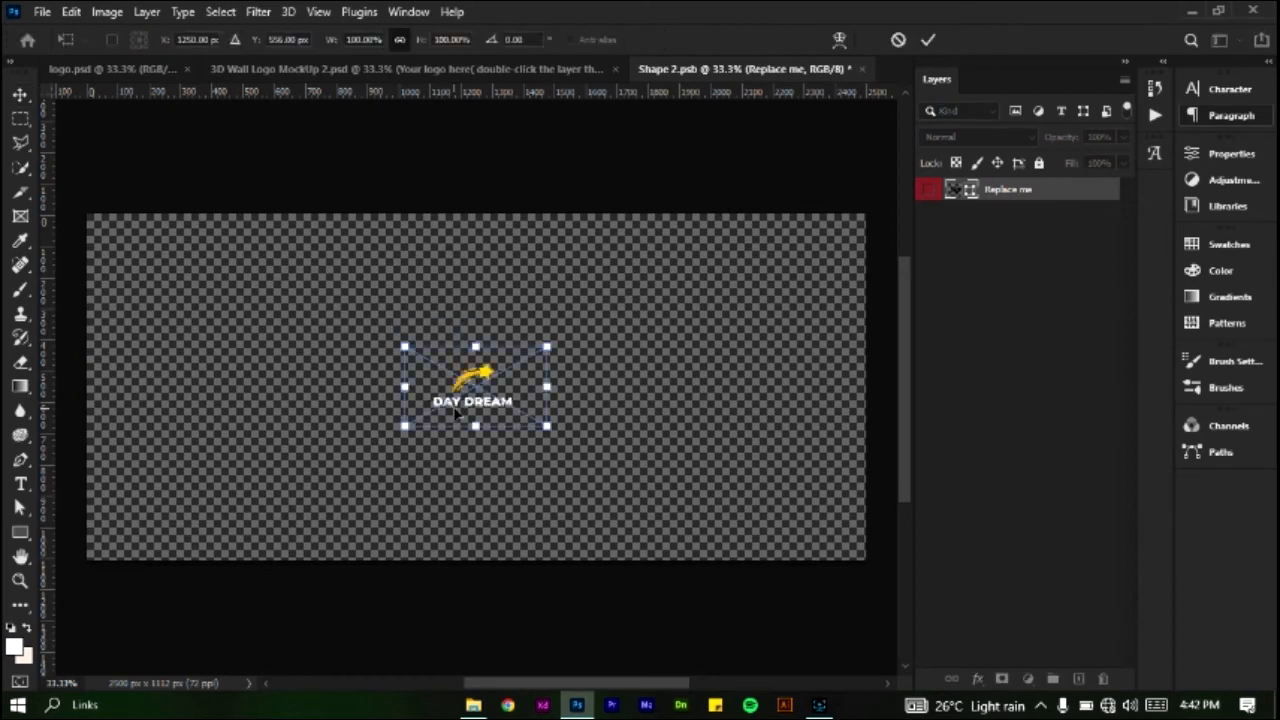
Step: Scale the placed "logo copy" to about 472%, shift it slightly down on the canvas, and apply the transform
{"action": "left_click_drag", "start_coordinate": [545, 386], "coordinate": [781, 386]}
{"action": "left_click_drag", "start_coordinate": [404, 390], "coordinate": [152, 347]}
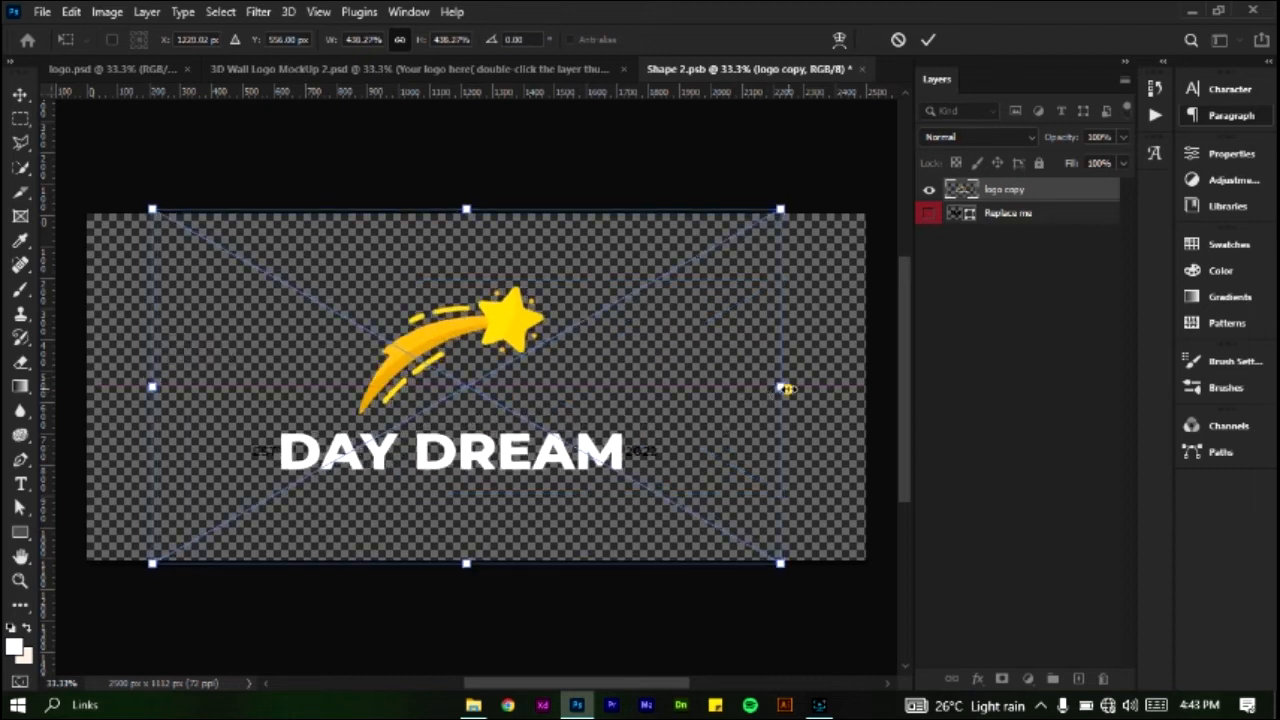
{"action": "left_click_drag", "start_coordinate": [786, 389], "coordinate": [828, 390]}
{"action": "left_click_drag", "start_coordinate": [546, 400], "coordinate": [540, 428]}
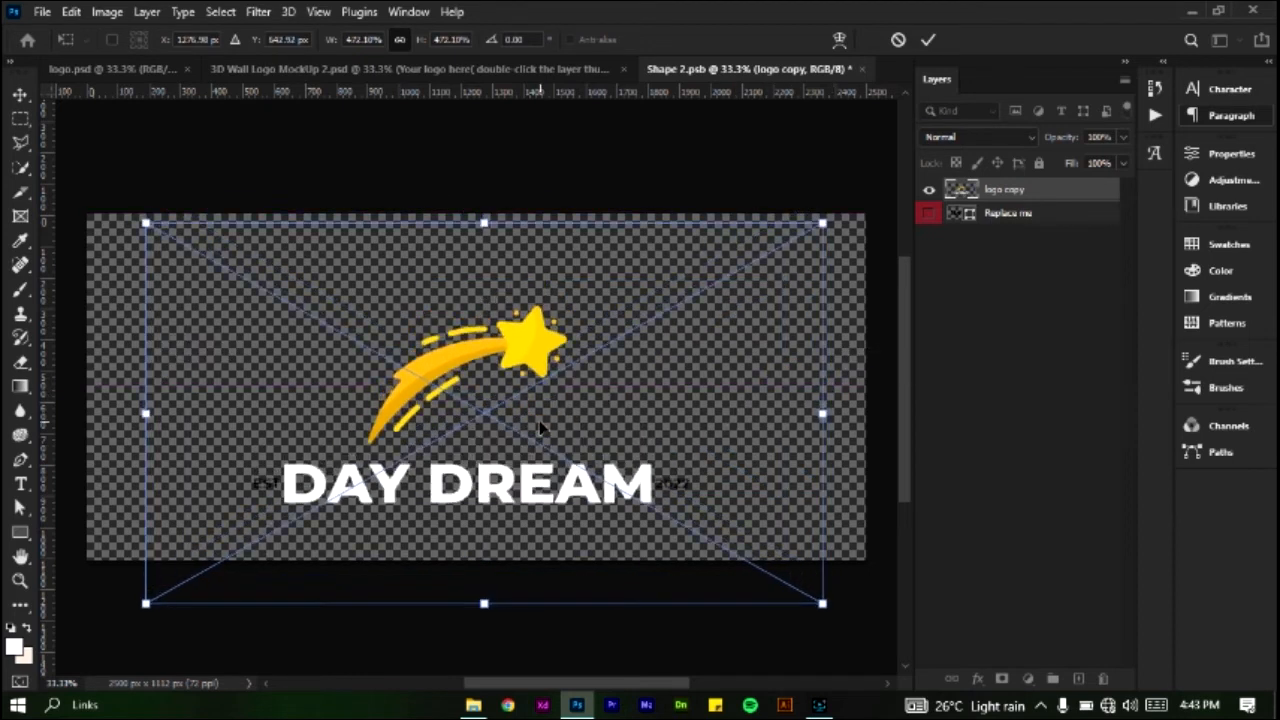
{"action": "left_click", "coordinate": [927, 40]}
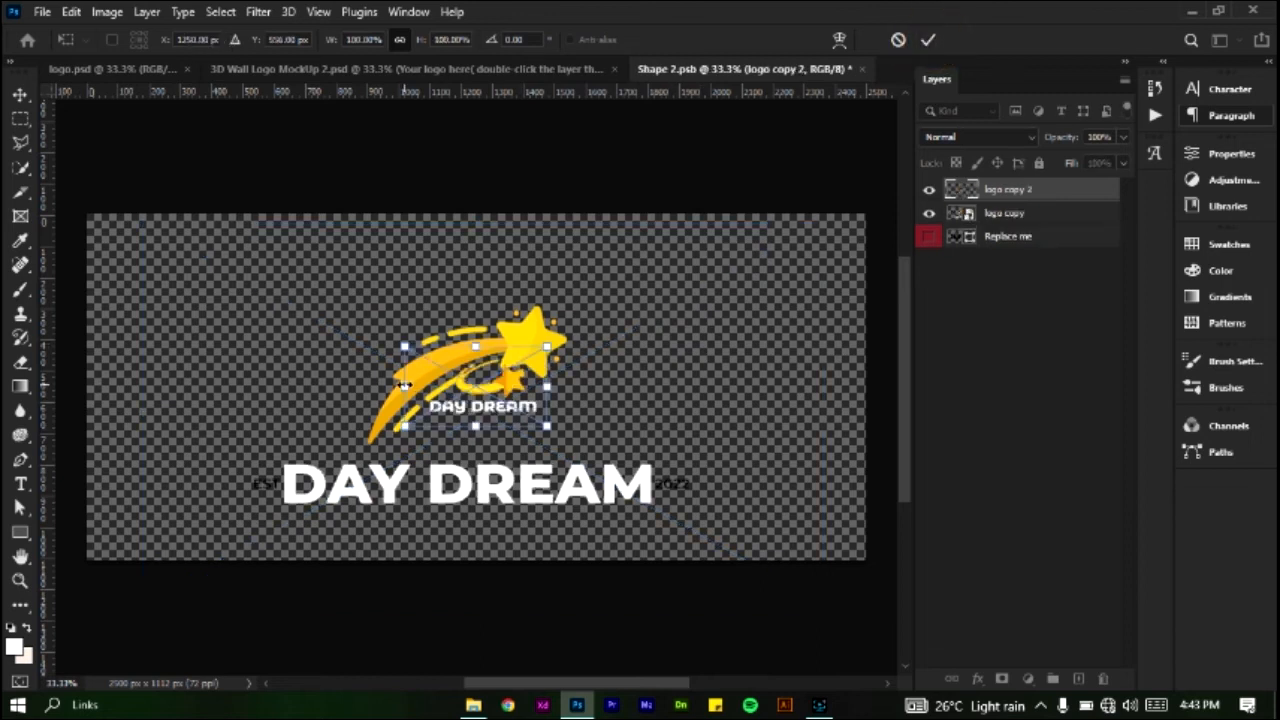
Step: Scale the placed "logo copy 2" to about 479% so it fills most of the canvas, and apply the transform
{"action": "left_click_drag", "start_coordinate": [404, 385], "coordinate": [87, 290]}
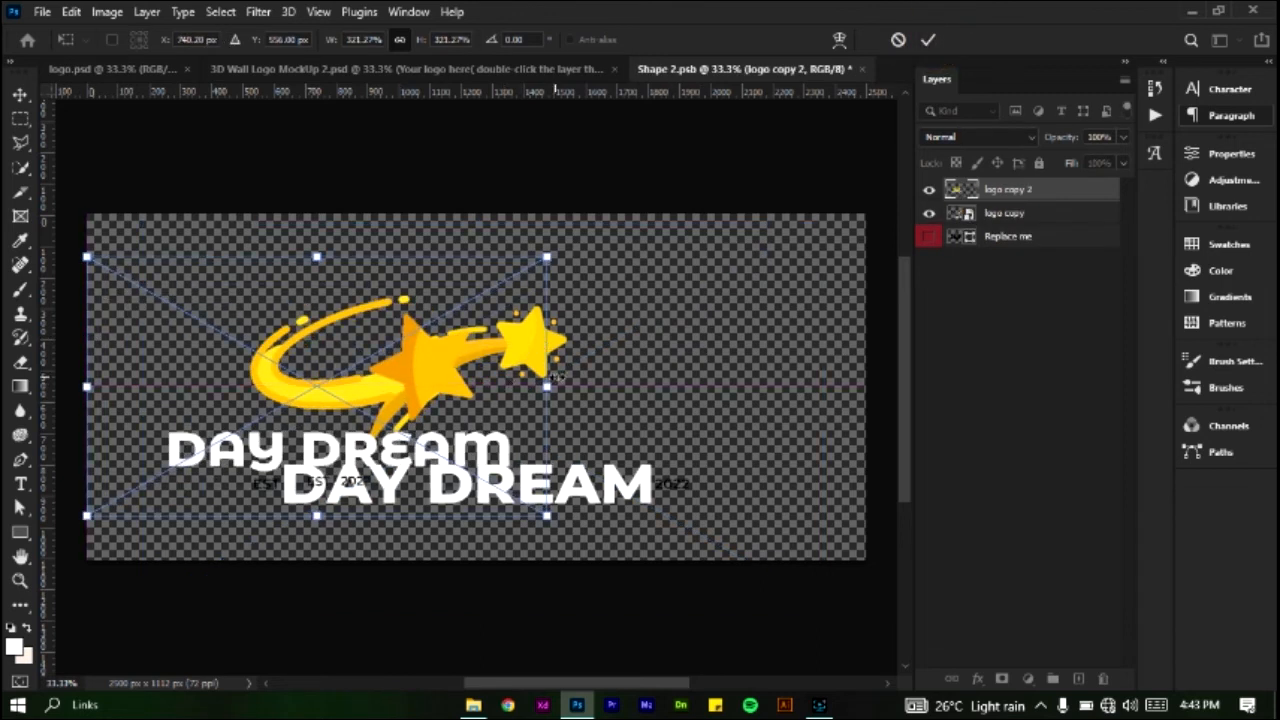
{"action": "left_click_drag", "start_coordinate": [551, 389], "coordinate": [777, 413]}
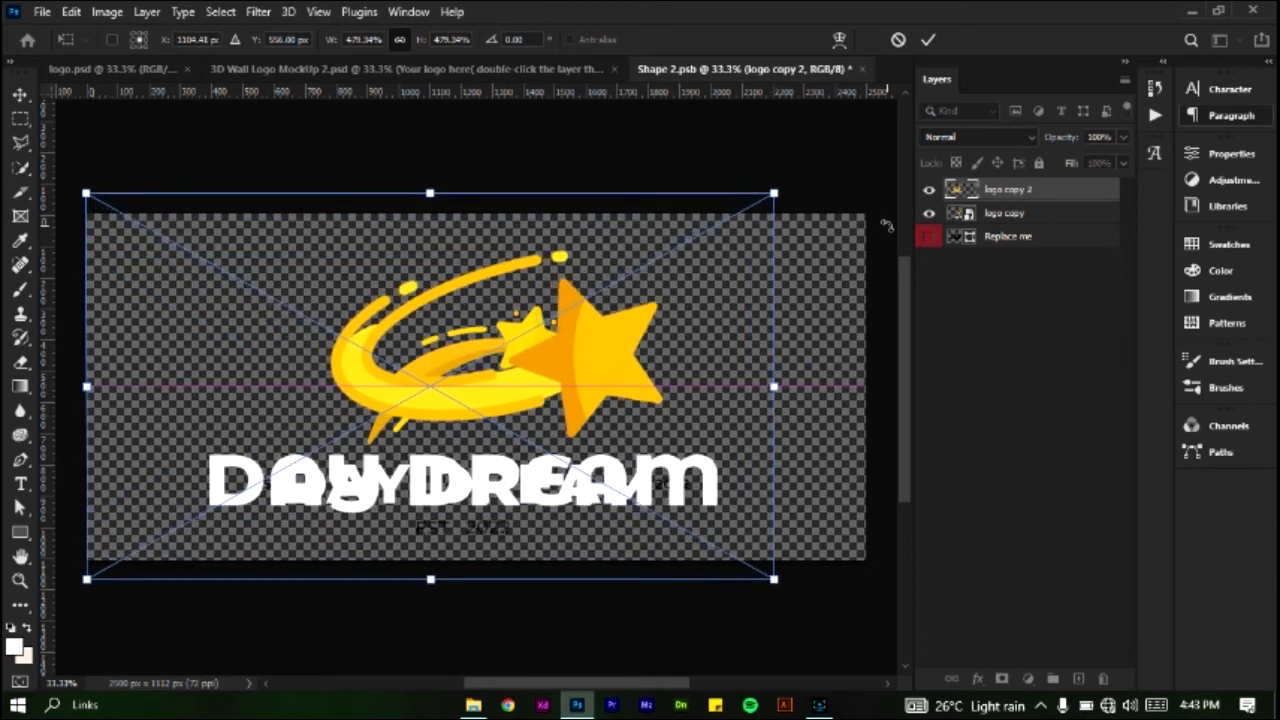
{"action": "left_click", "coordinate": [927, 40]}
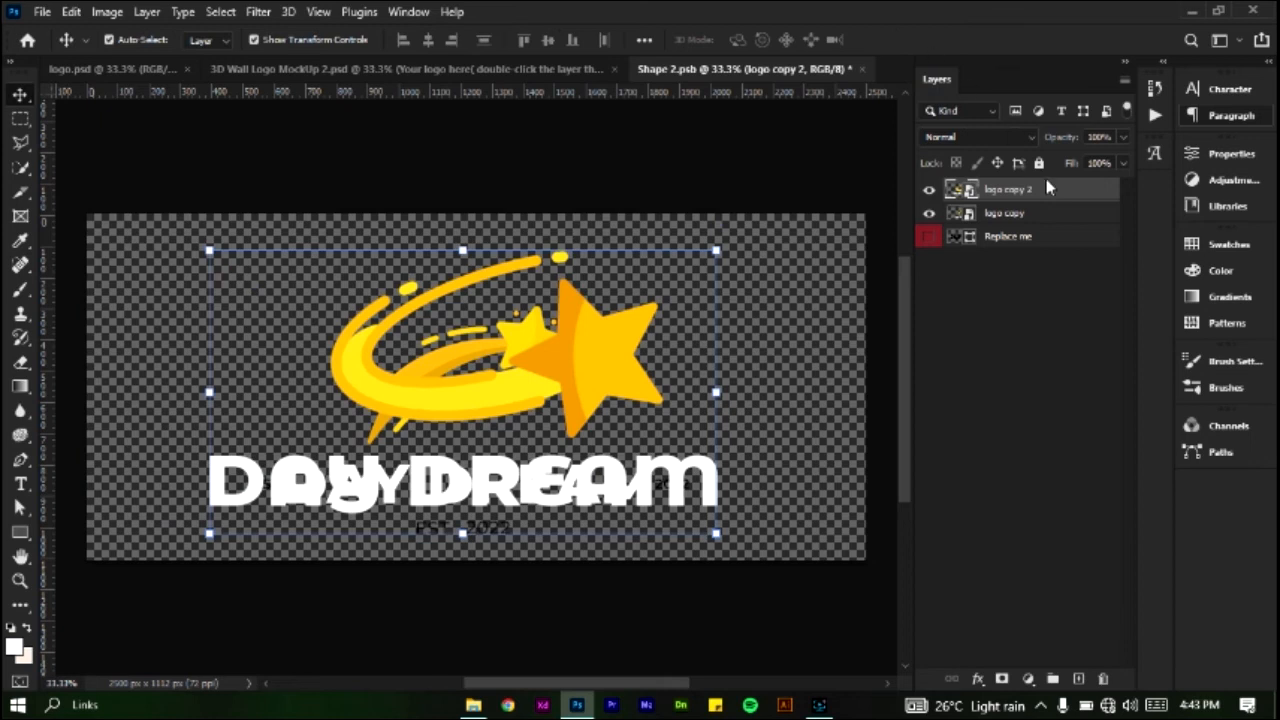
Step: Hide the "logo copy 2" layer, then save and close the smart object to show the first logo on the wall mockup
{"action": "left_click", "coordinate": [930, 189]}
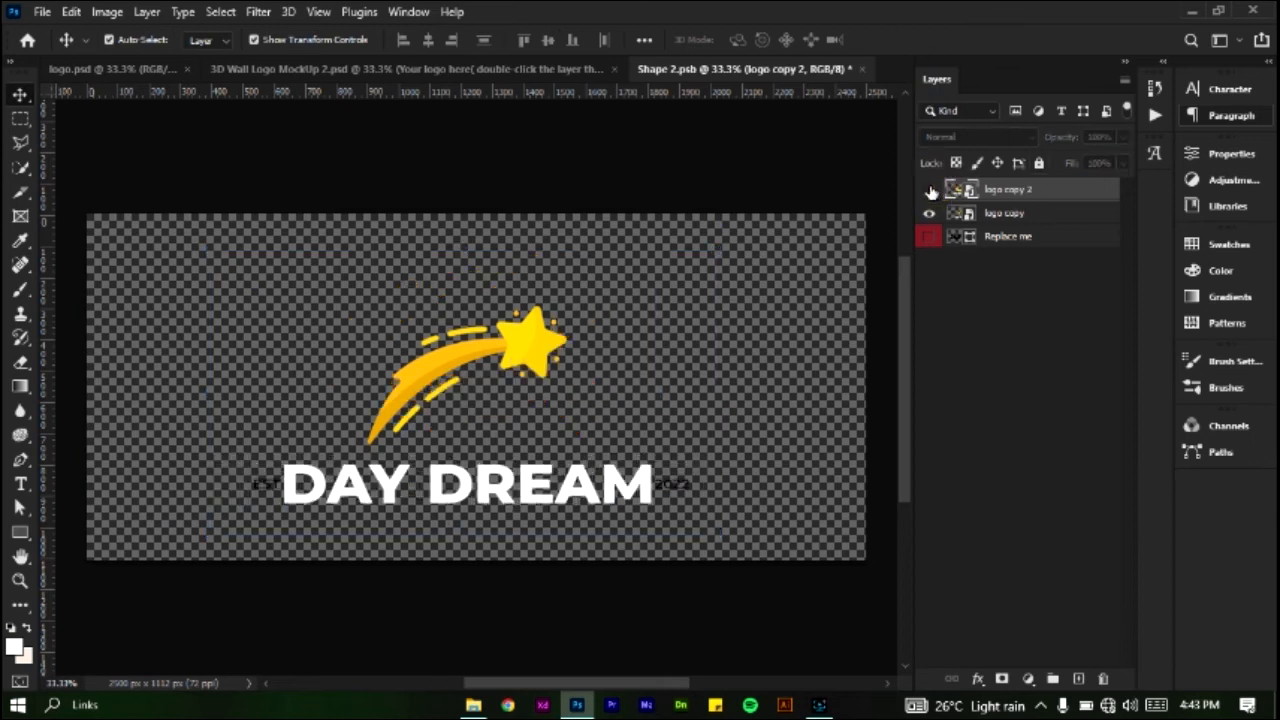
{"action": "left_click", "coordinate": [864, 70]}
{"action": "left_click", "coordinate": [573, 273]}
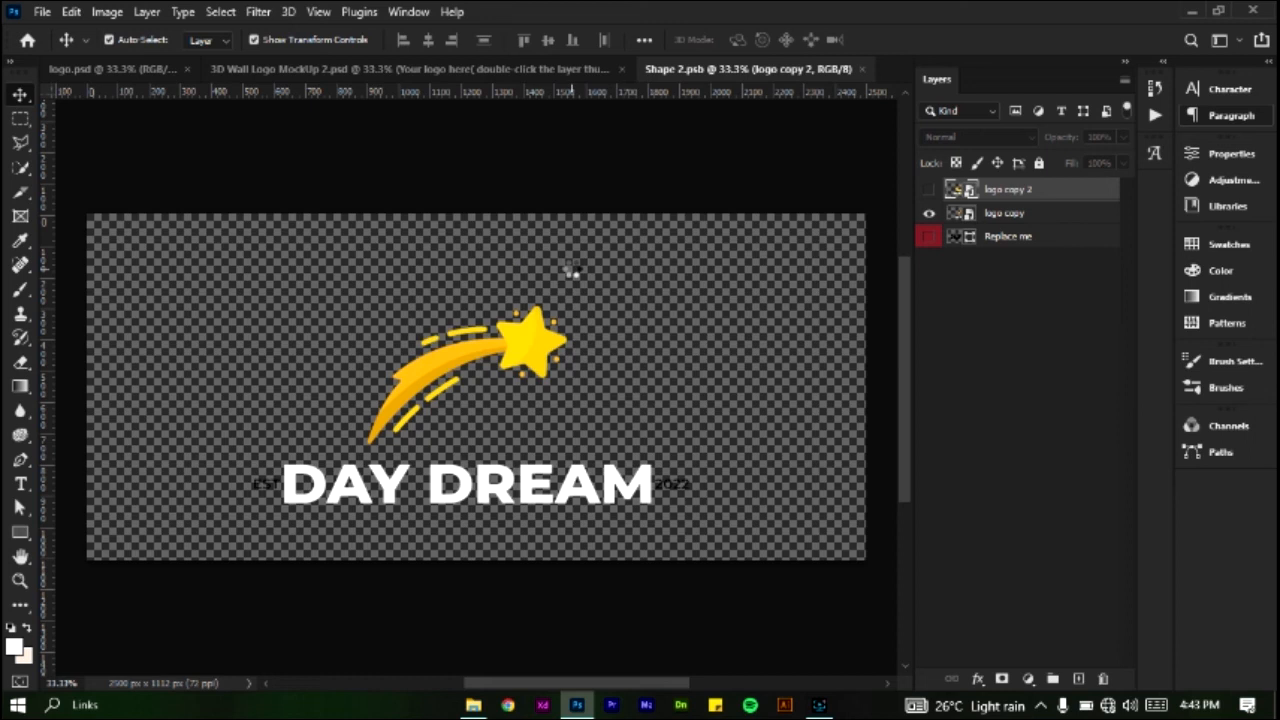
{"action": "key", "text": "ctrl+w"}
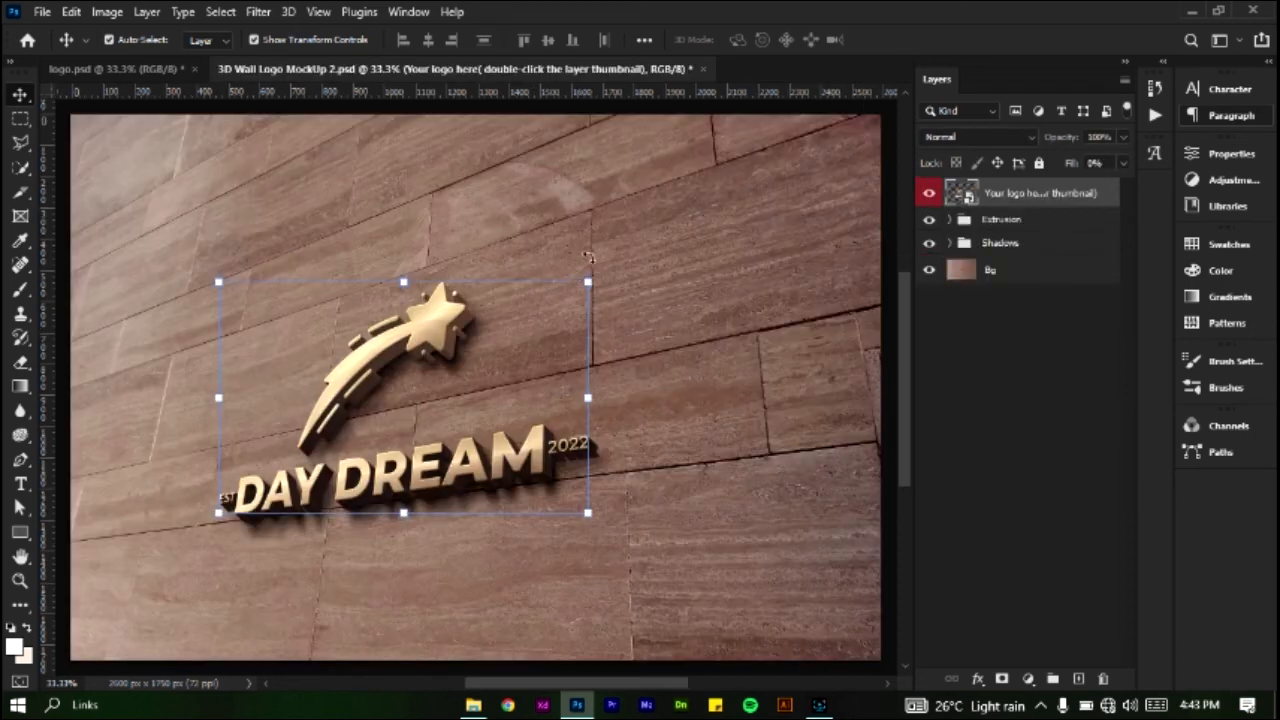
{"action": "left_click", "coordinate": [653, 236]}
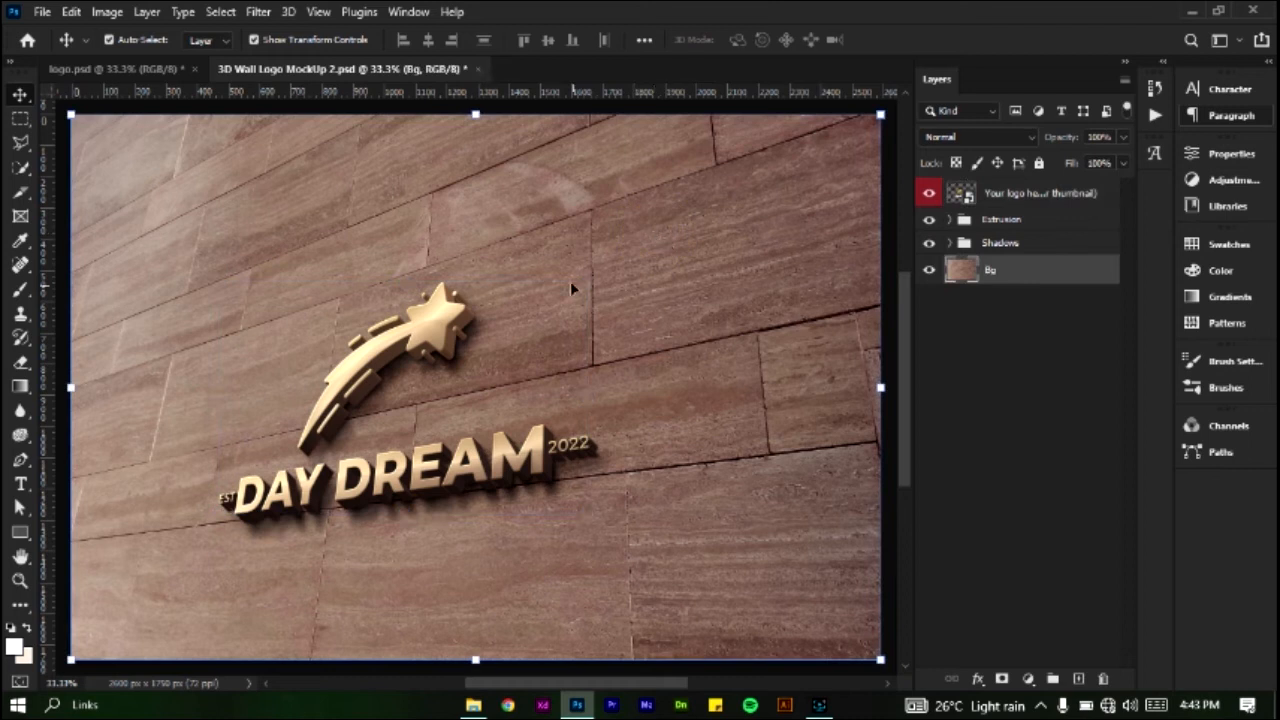
Step: Reopen the logo smart object, show "logo copy 2" instead of "logo copy", and save and close it to update the mockup
{"action": "double_click", "coordinate": [962, 194]}
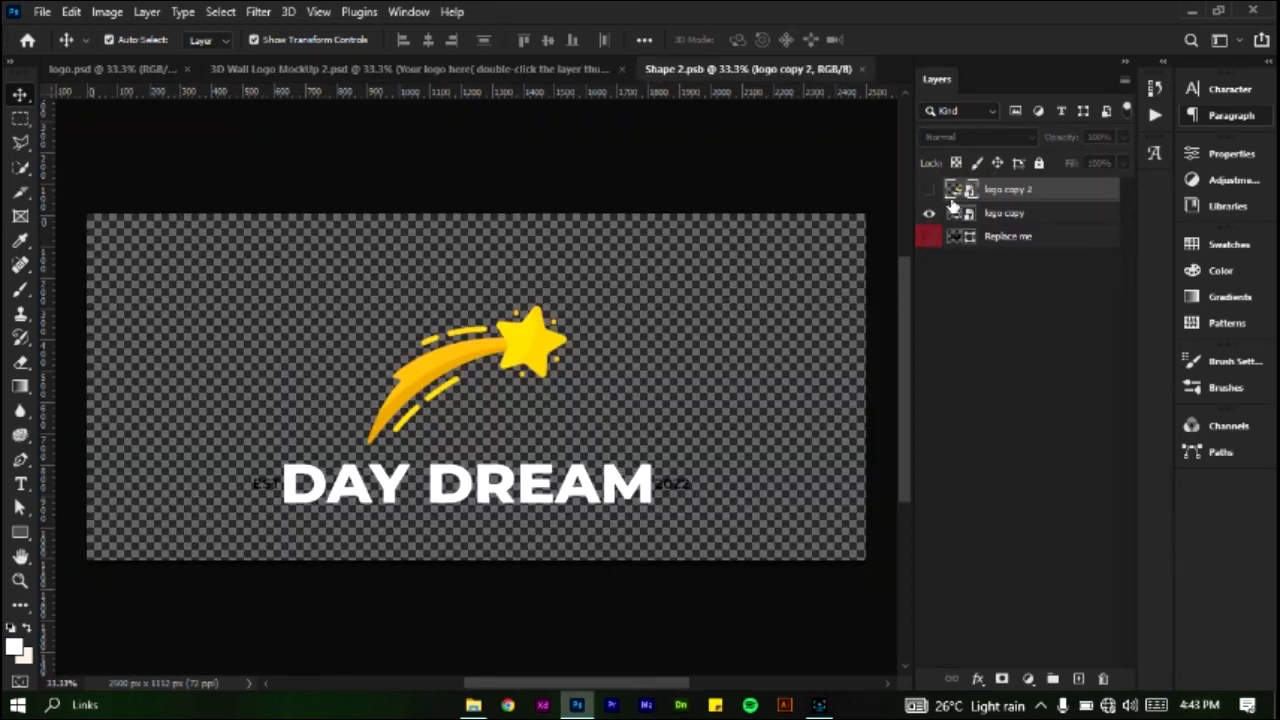
{"action": "left_click", "coordinate": [929, 214]}
{"action": "left_click", "coordinate": [929, 189]}
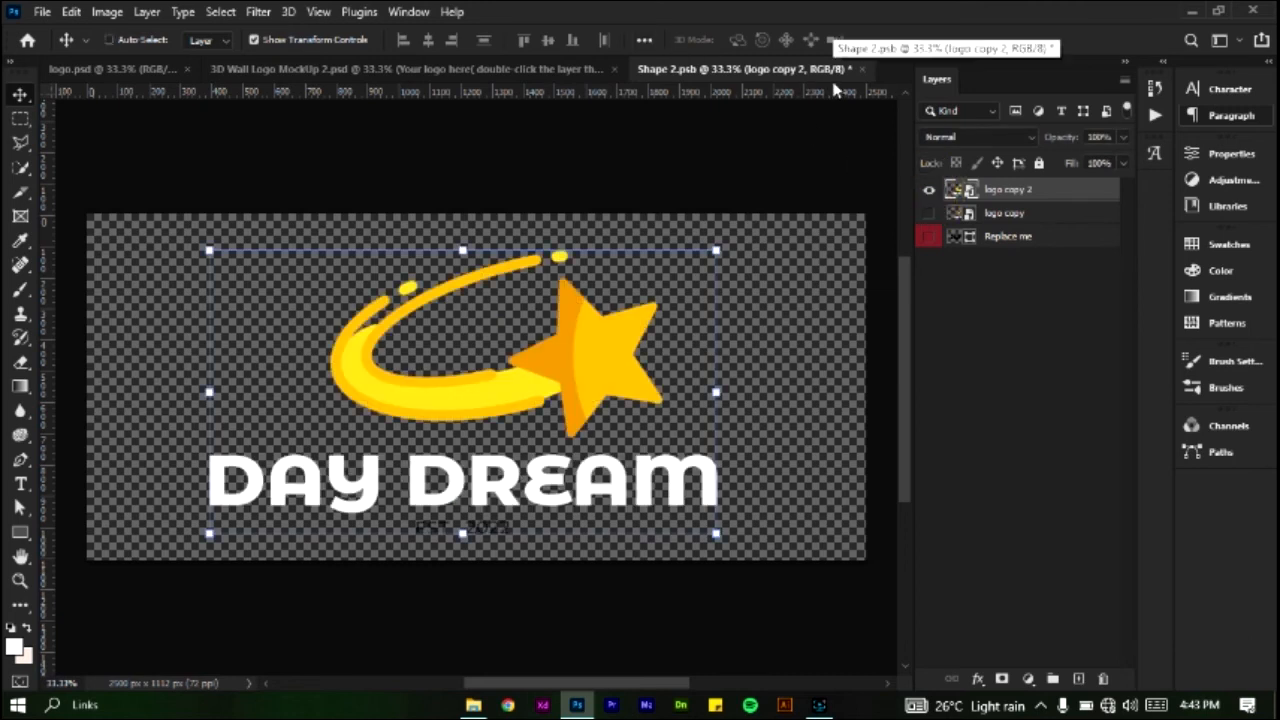
{"action": "key", "text": "ctrl+s"}
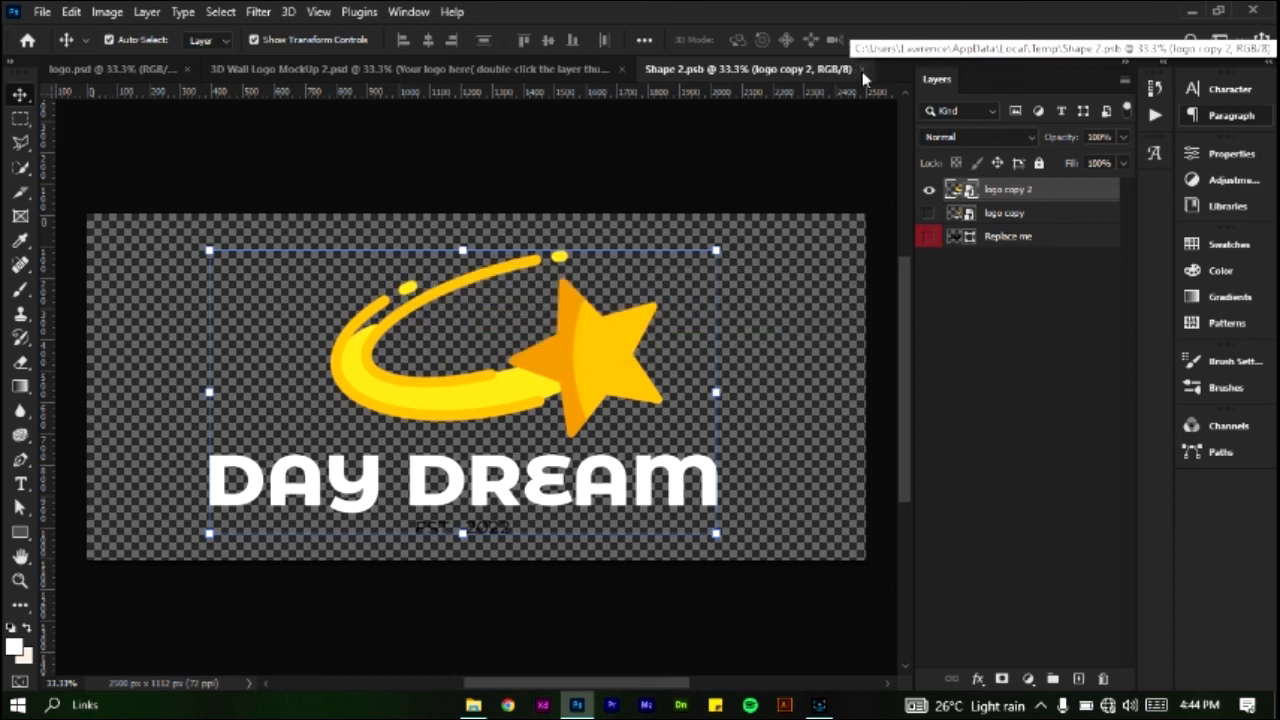
{"action": "left_click", "coordinate": [860, 72]}
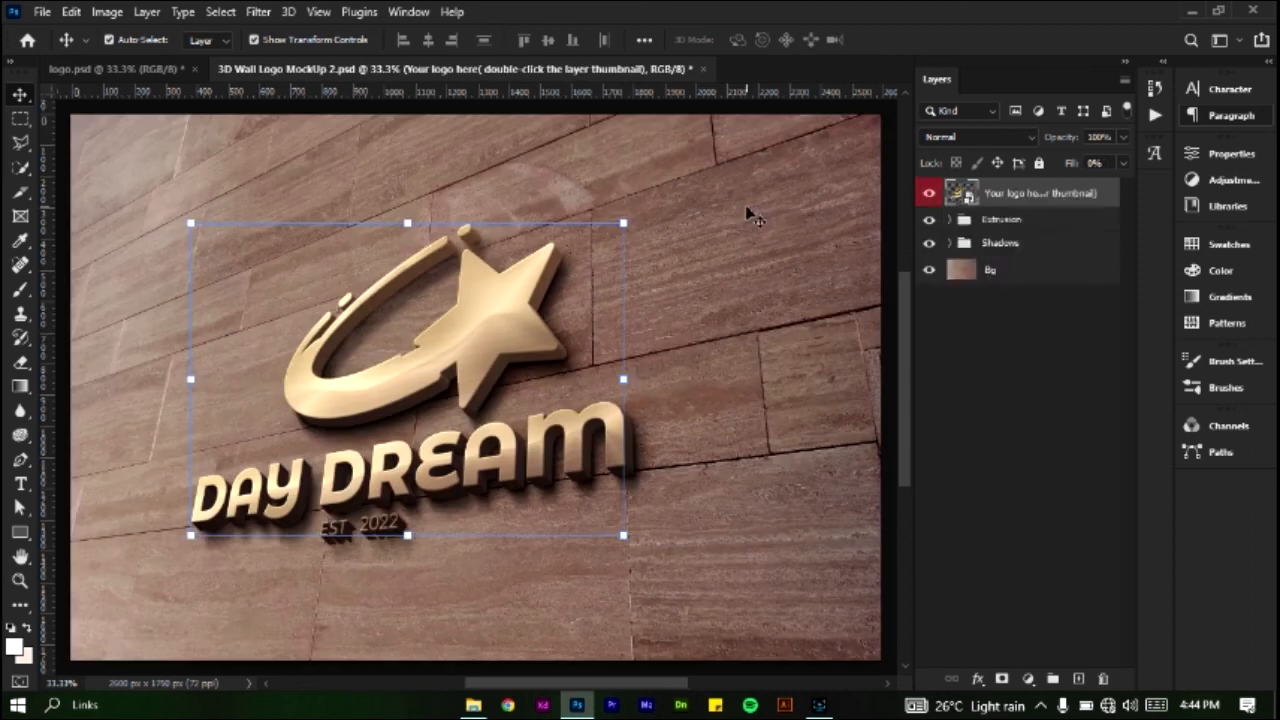
{"action": "left_click", "coordinate": [751, 347]}
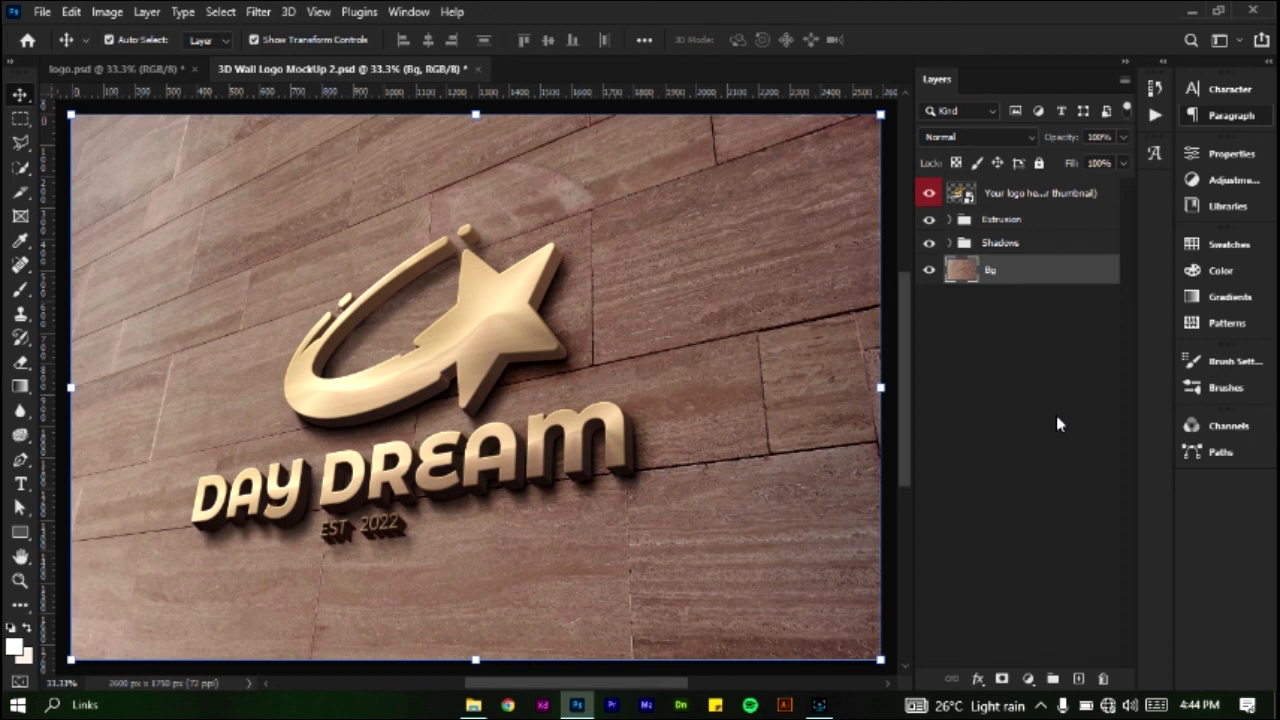
Step: Select the logo smart object layer in the wall mockup
{"action": "left_click", "coordinate": [962, 198]}
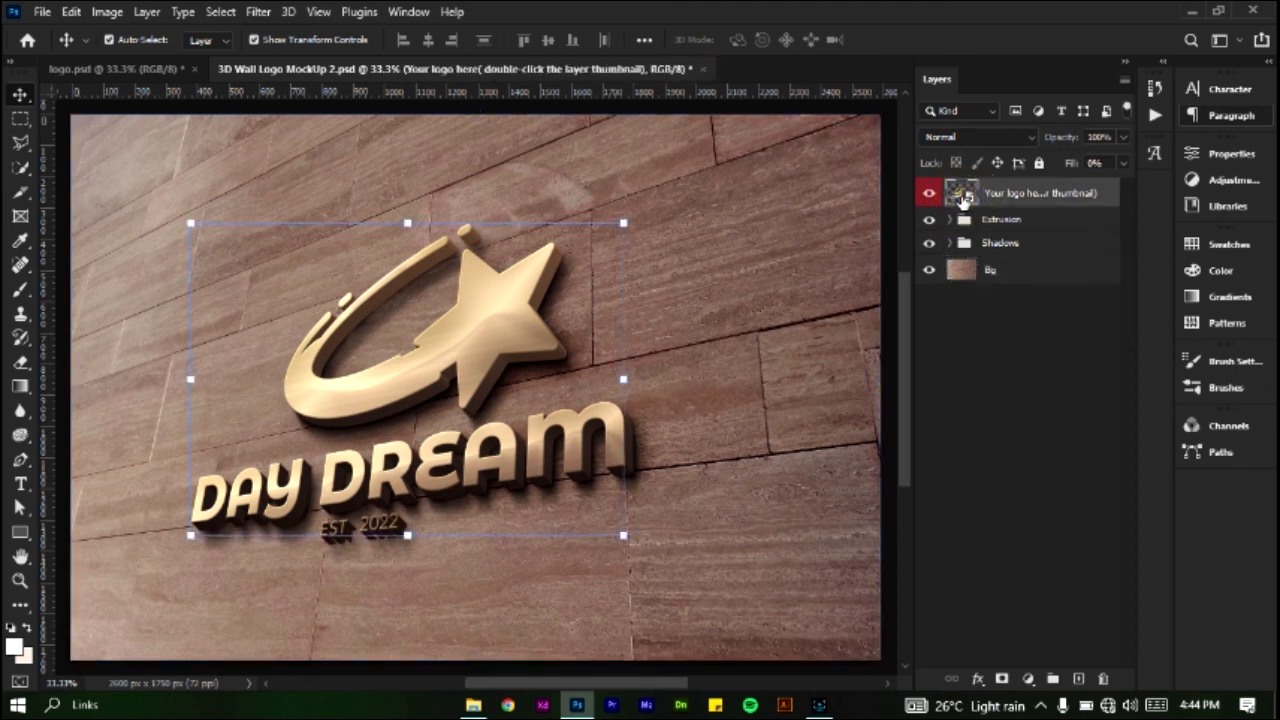